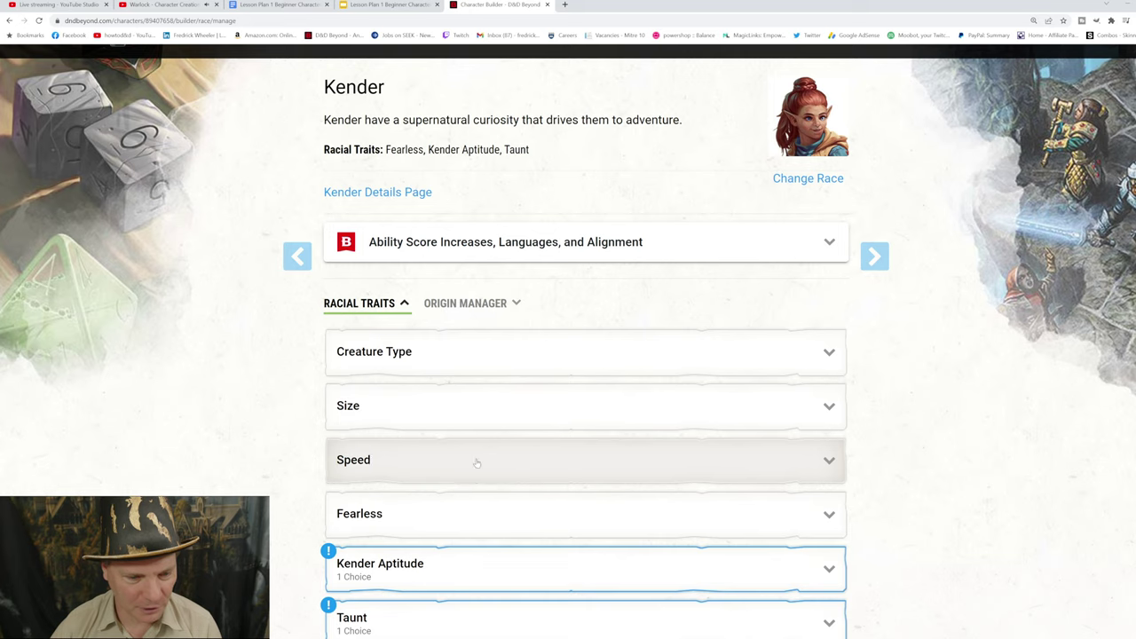
Choose Insight as the skill proficiency for the Kender Aptitude racial trait
scroll(474, 470, down, 2)
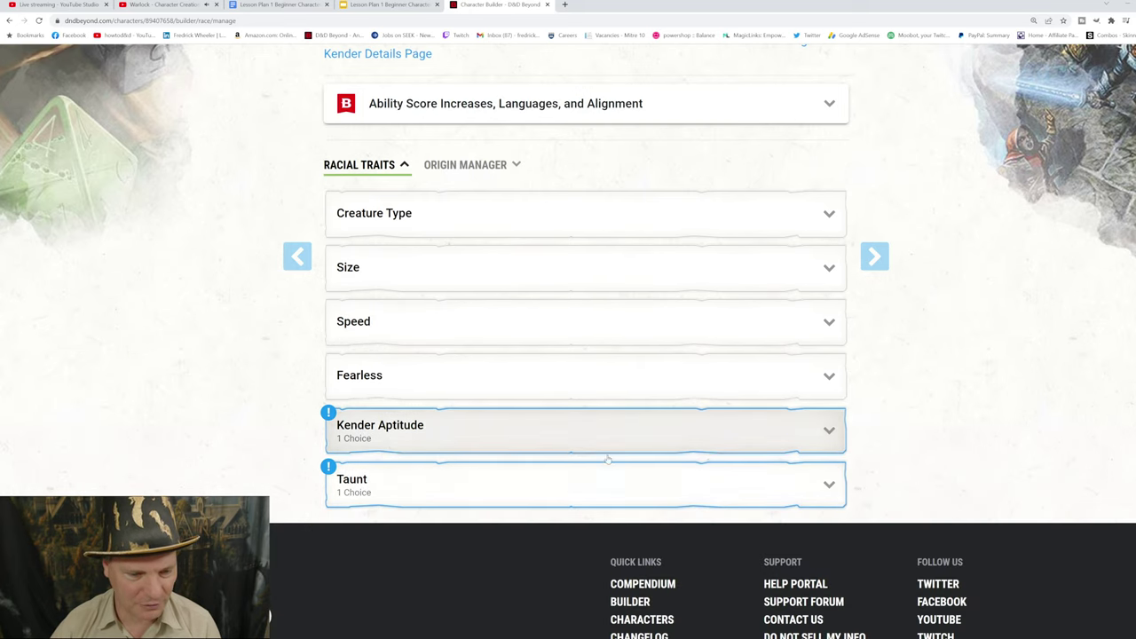
click(830, 435)
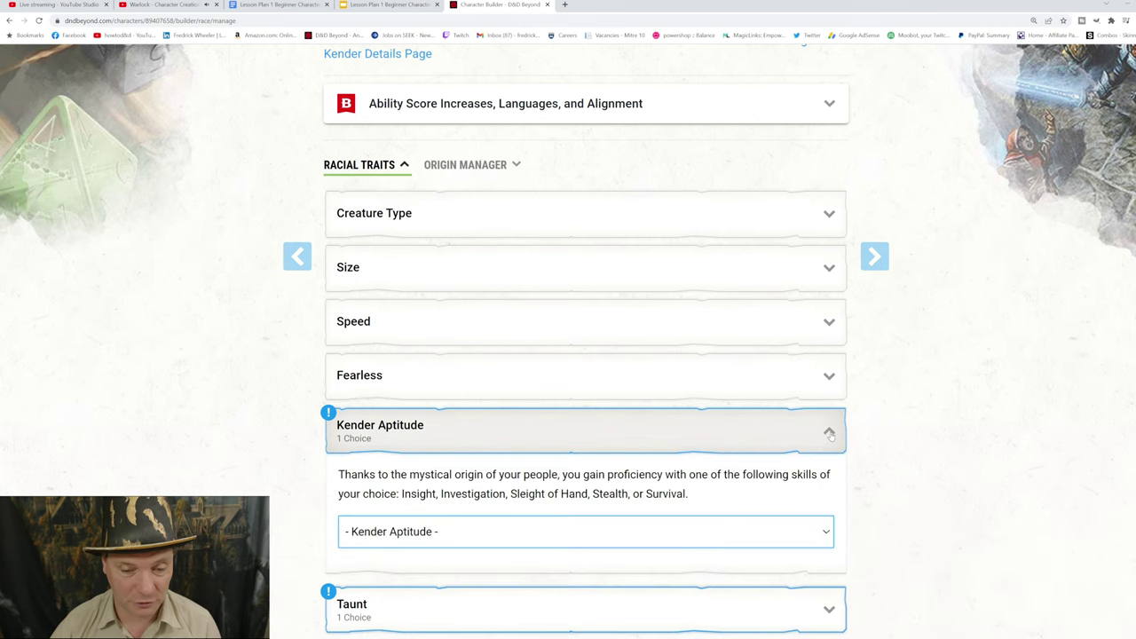
scroll(577, 426, down, 3)
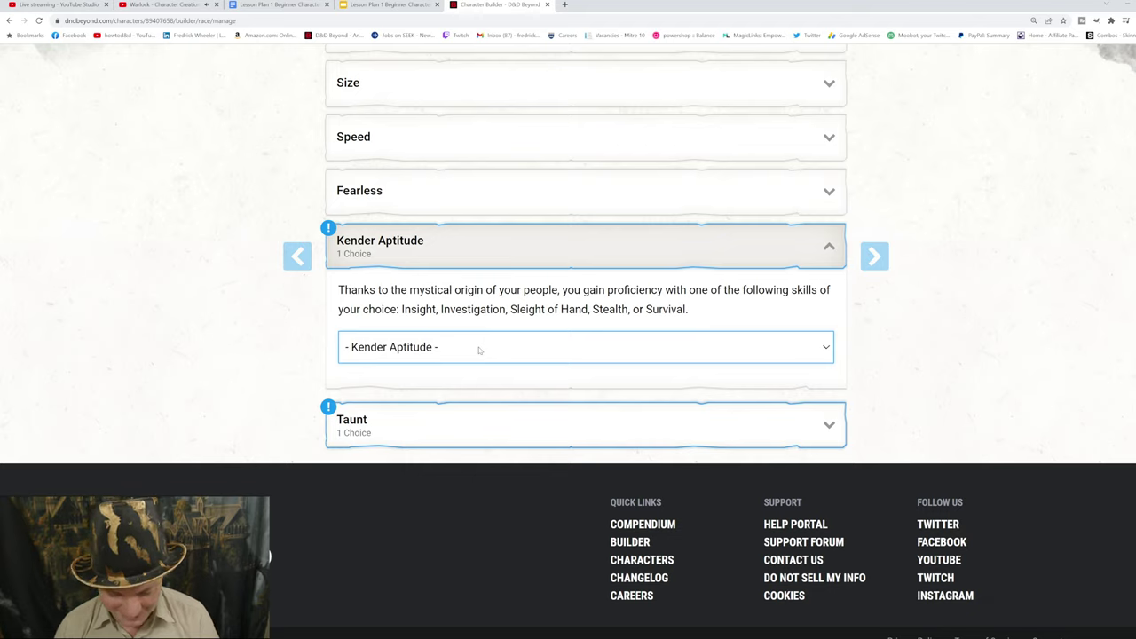
click(479, 351)
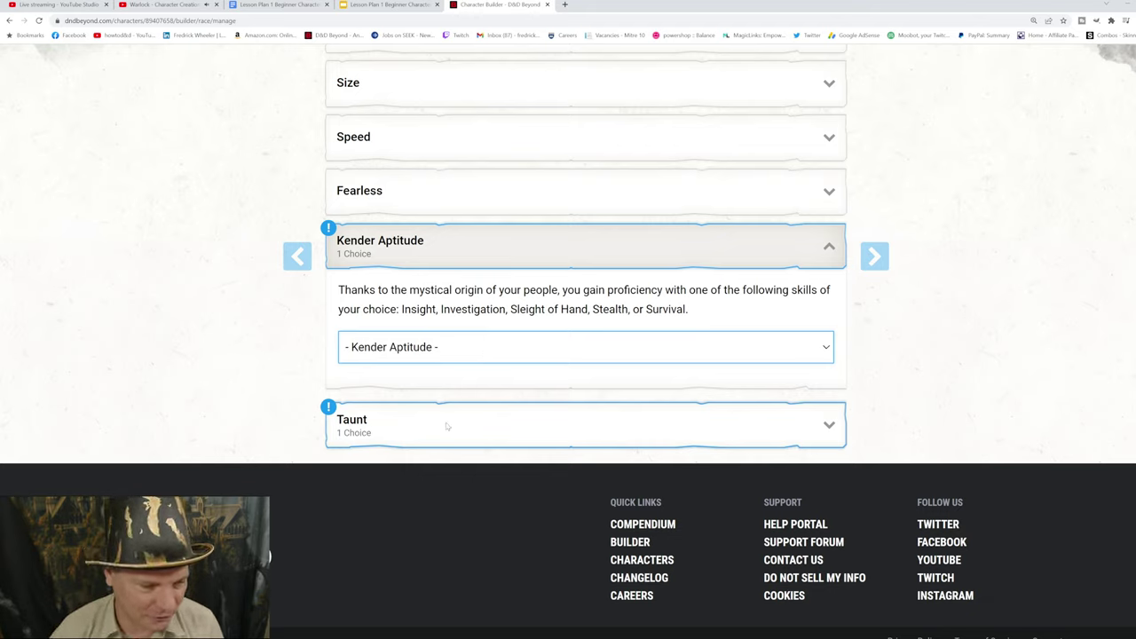
click(387, 390)
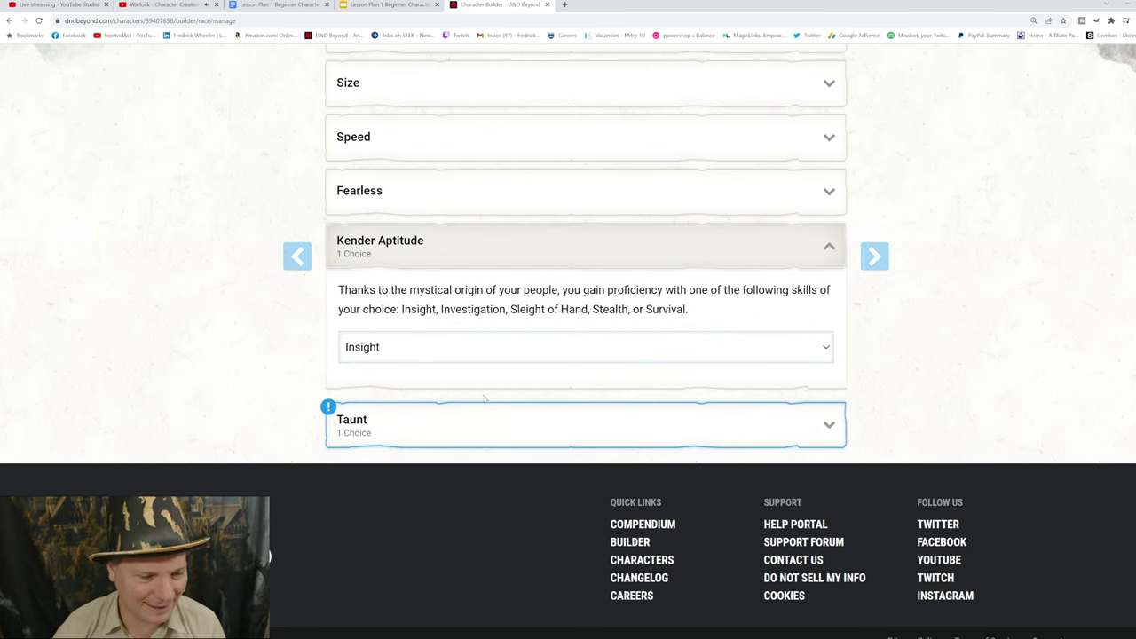
Choose Charisma as the ability modifier for the Taunt racial trait
click(828, 431)
scroll(574, 349, down, 3)
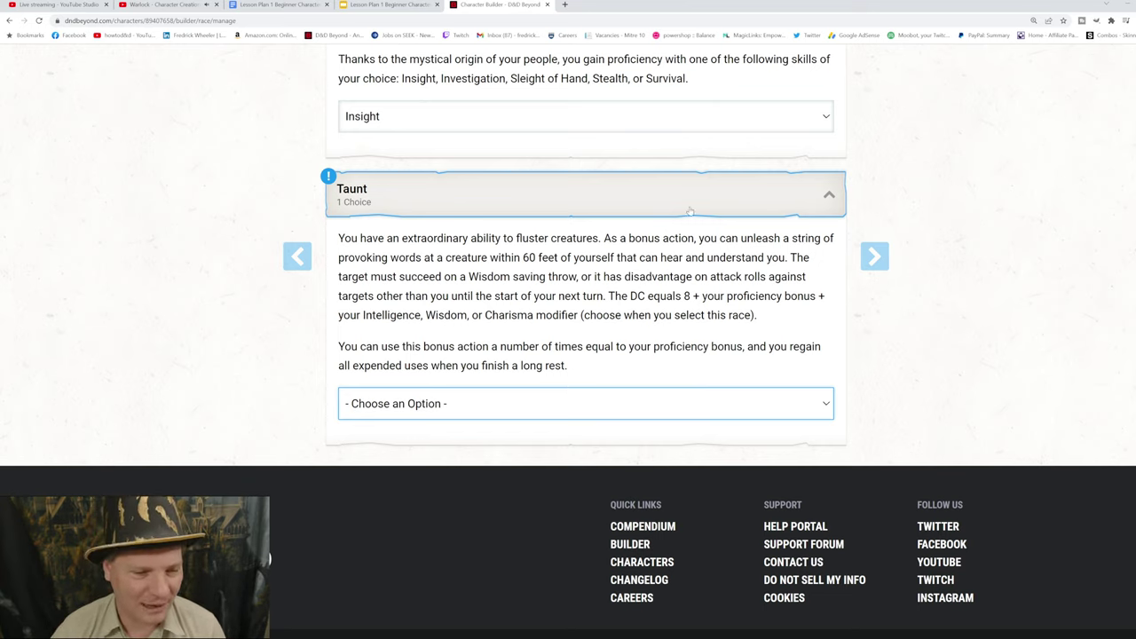
scroll(694, 366, down, 1)
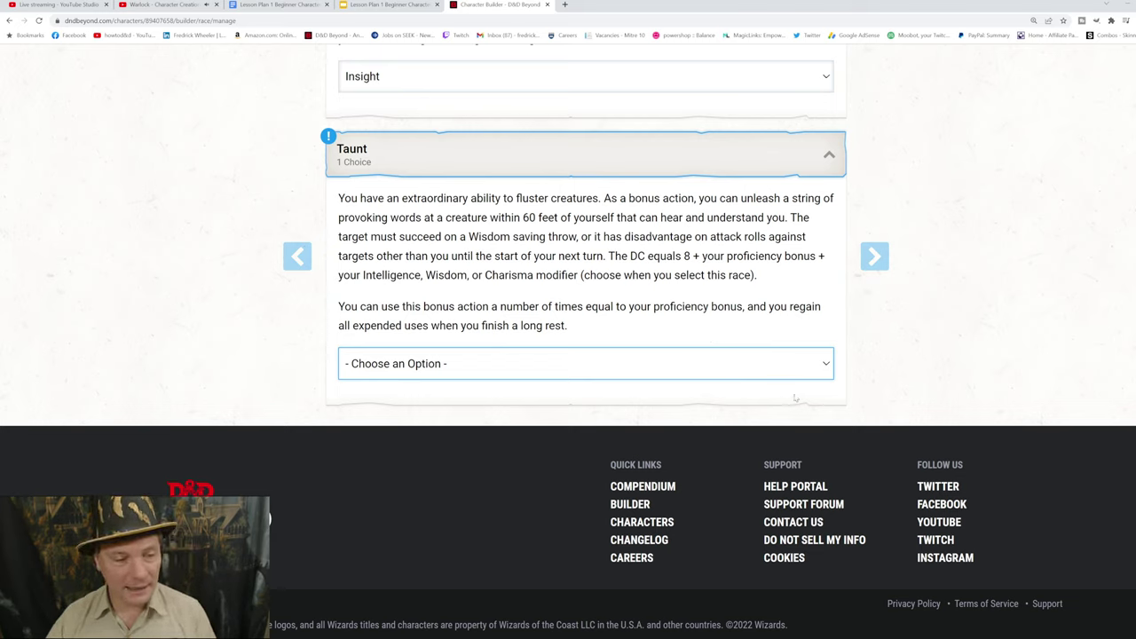
click(418, 408)
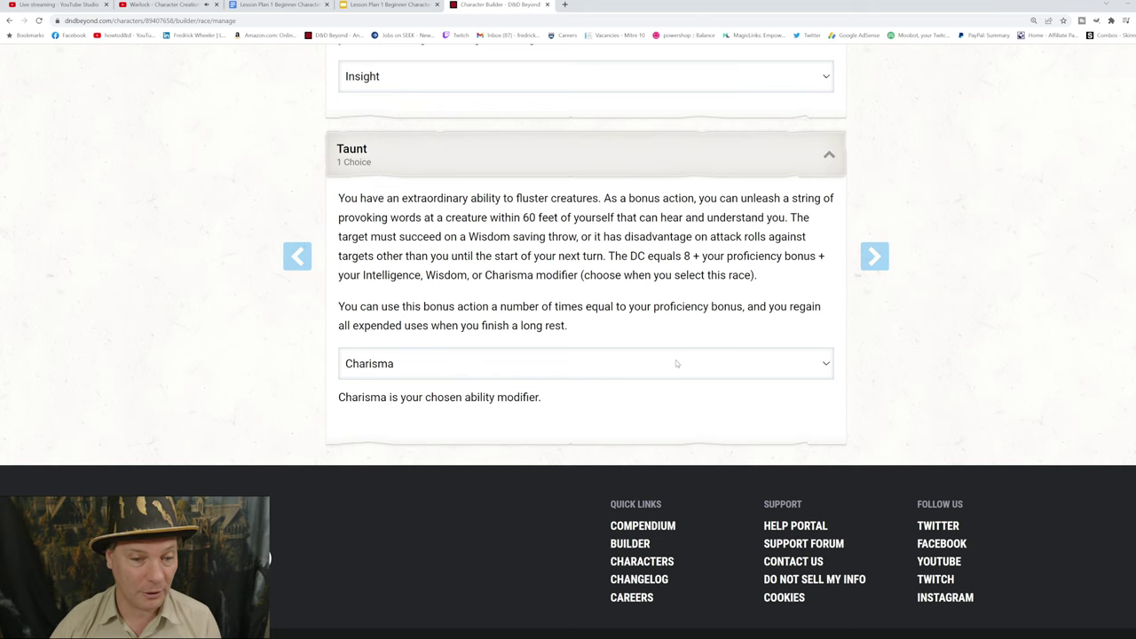
Proceed to the class stage, review the Warlock's features and add Warlock as the character's class
scroll(678, 365, up, 8)
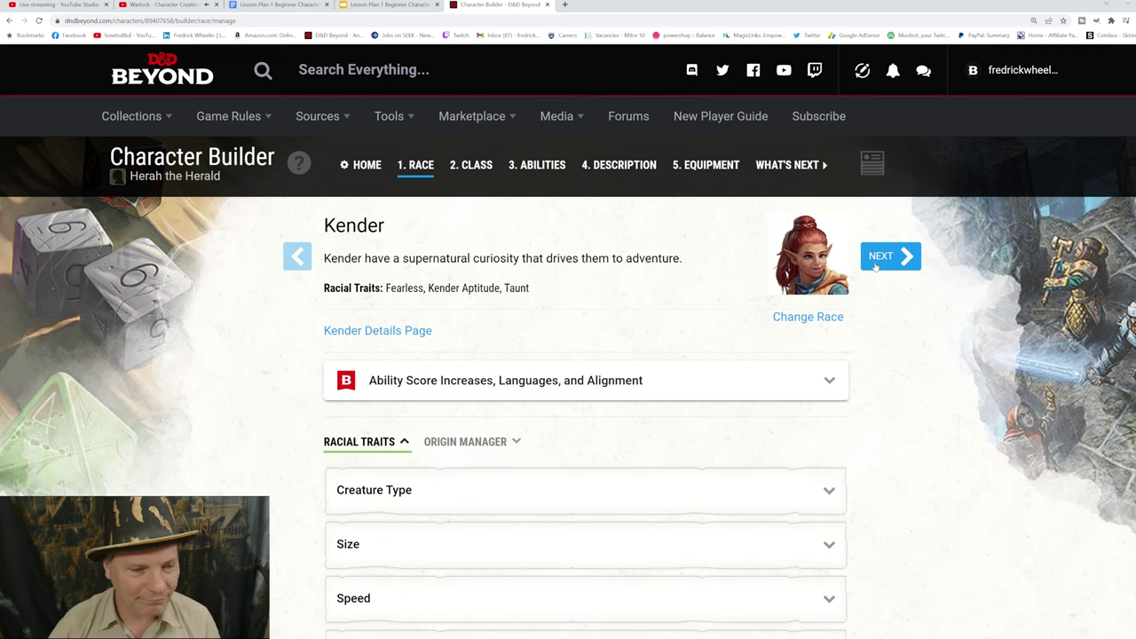
click(875, 258)
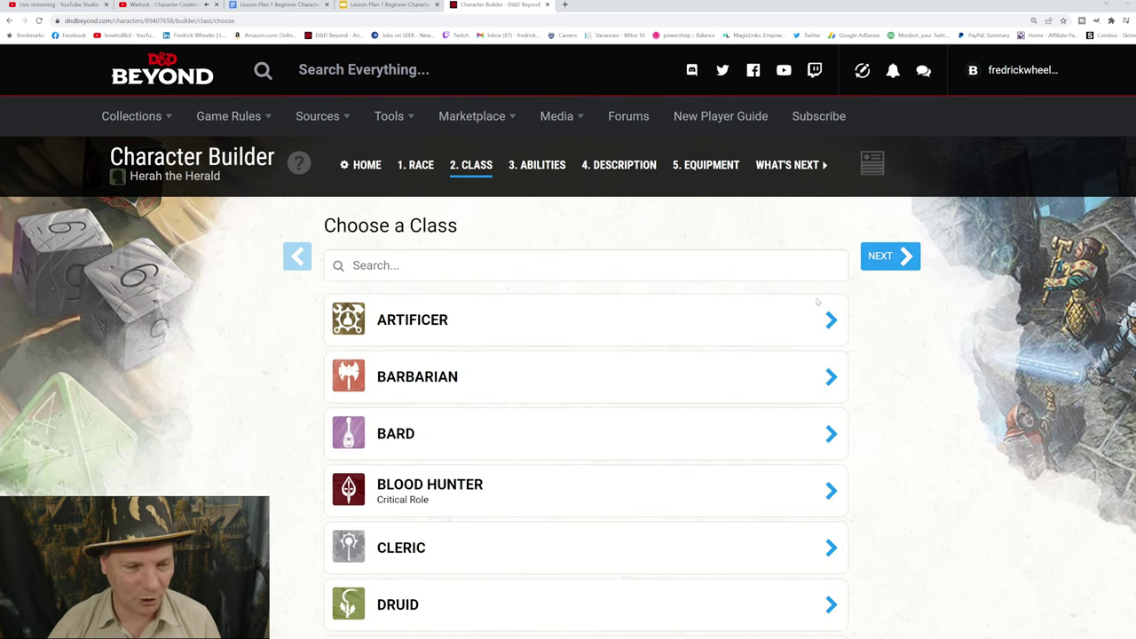
scroll(483, 466, down, 7)
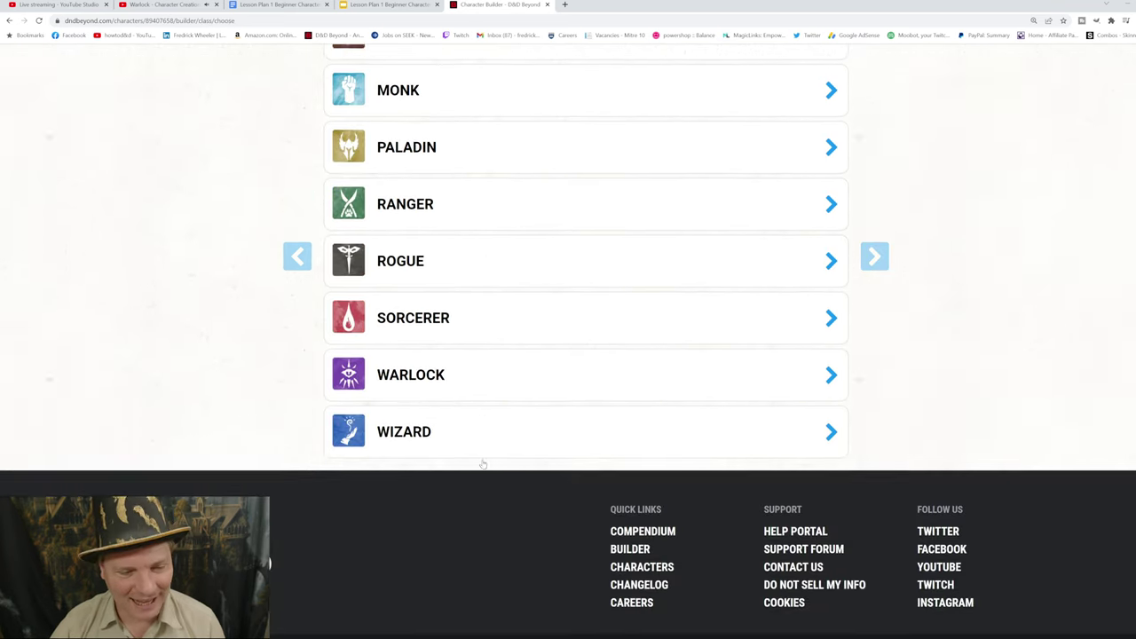
click(457, 359)
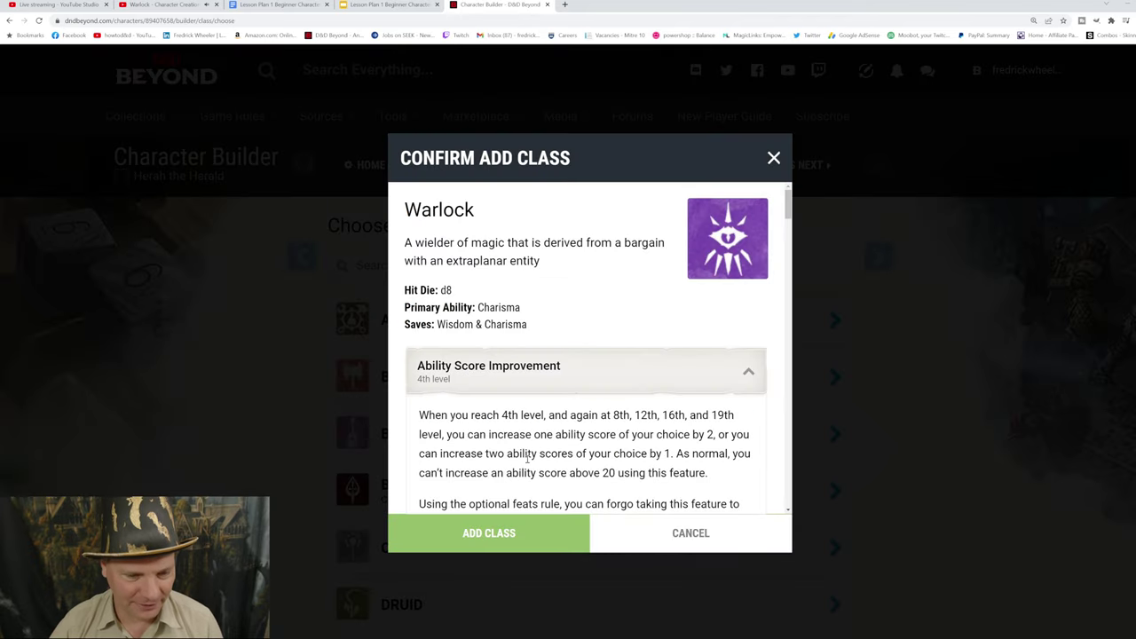
scroll(528, 457, down, 3)
scroll(528, 457, up, 3)
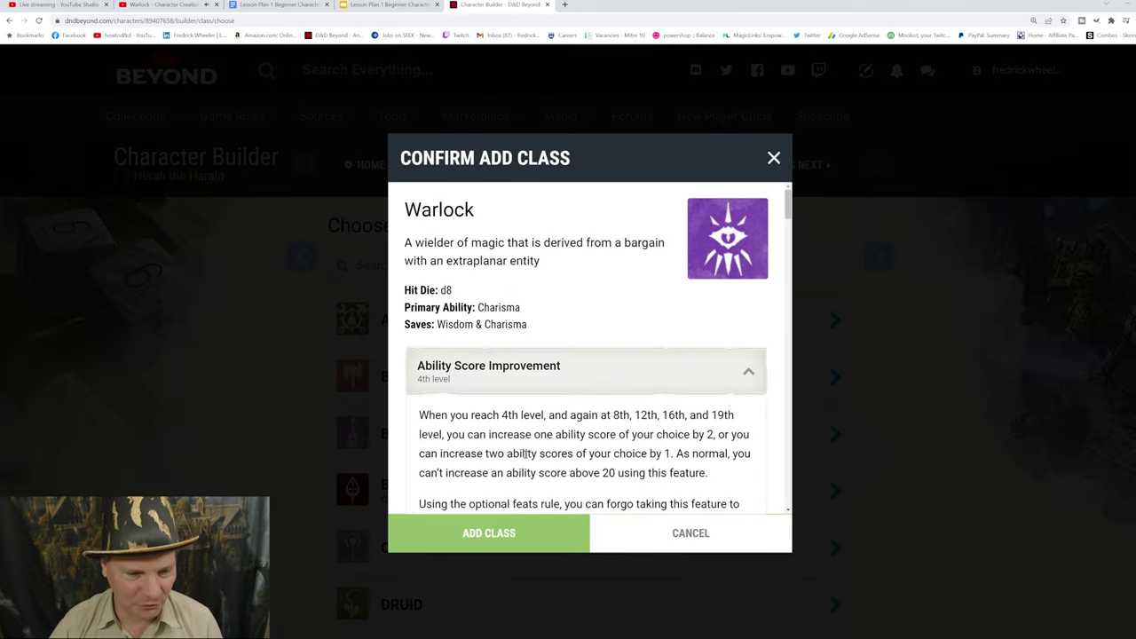
scroll(523, 454, down, 8)
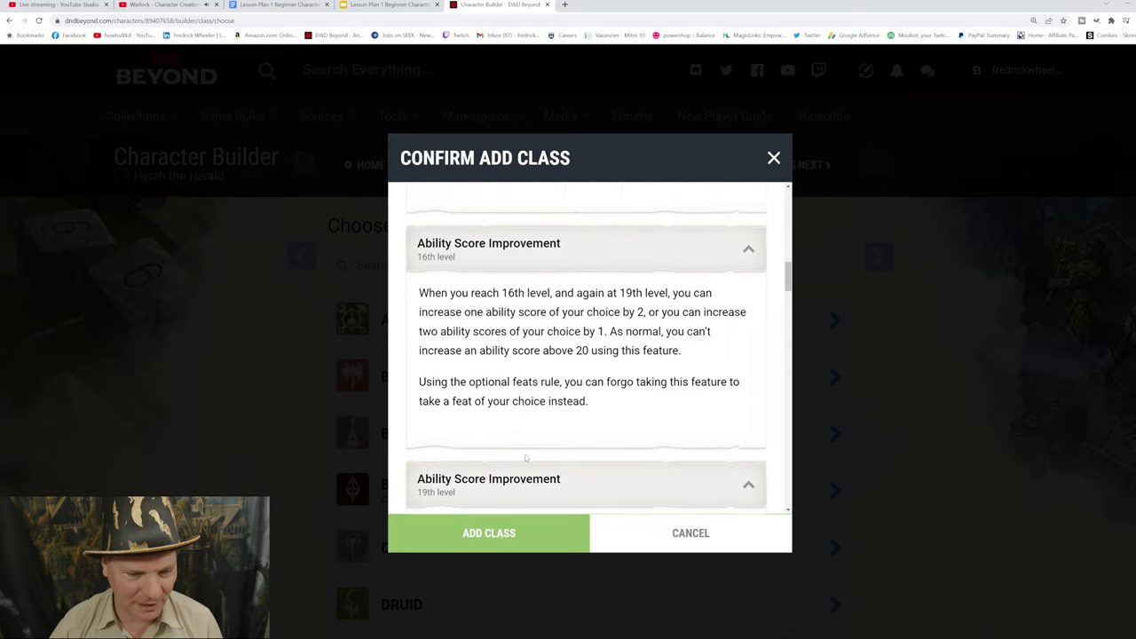
scroll(526, 458, down, 10)
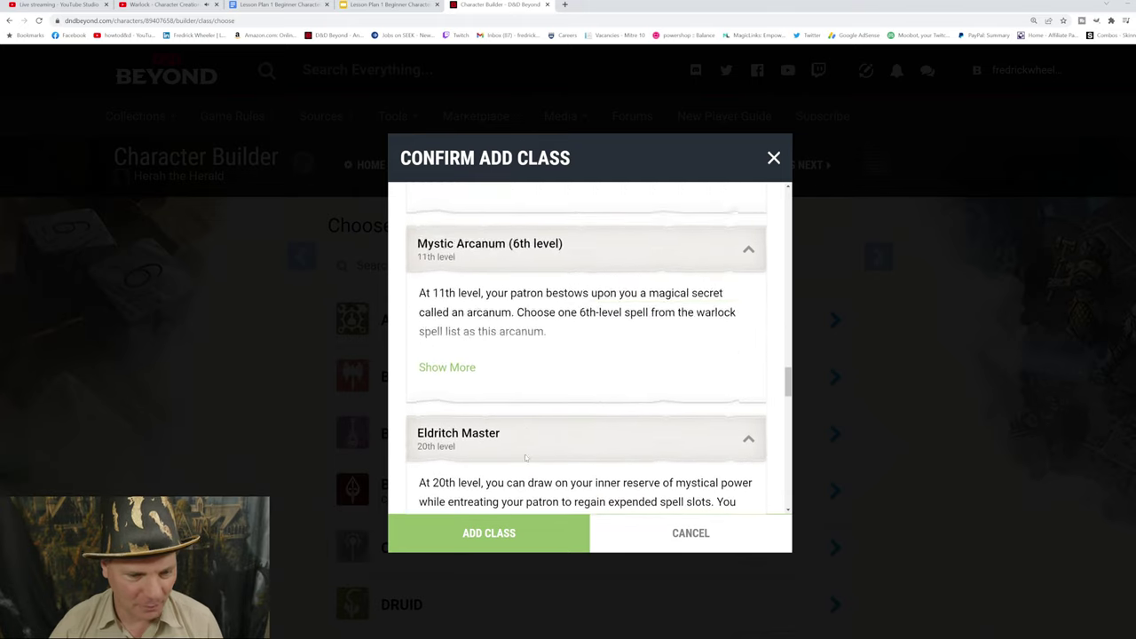
scroll(525, 458, down, 8)
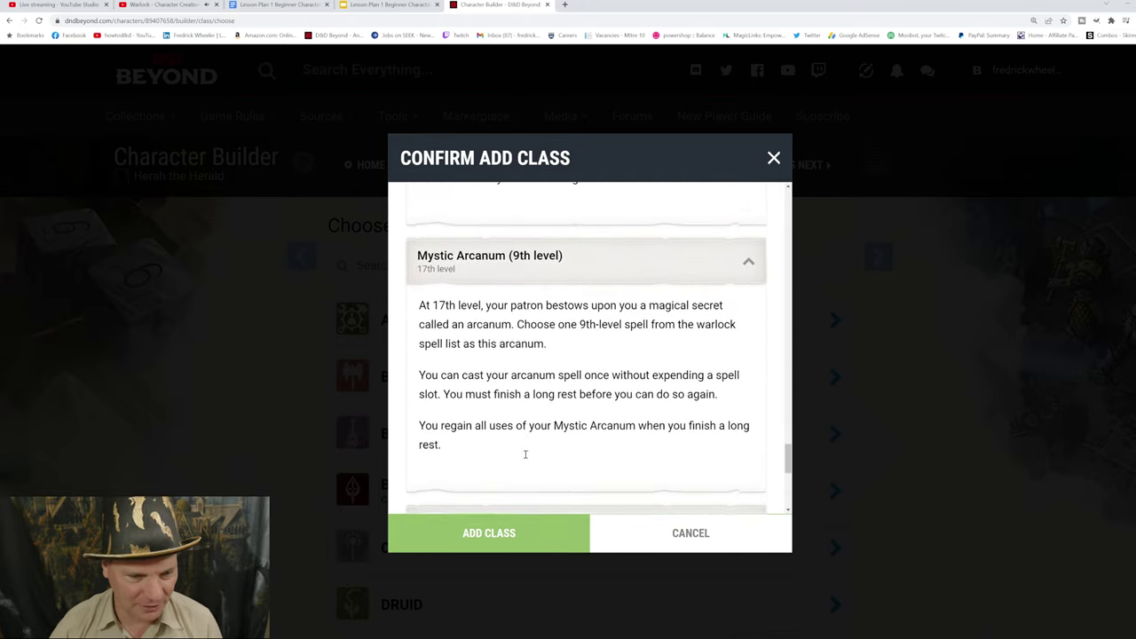
scroll(525, 454, down, 5)
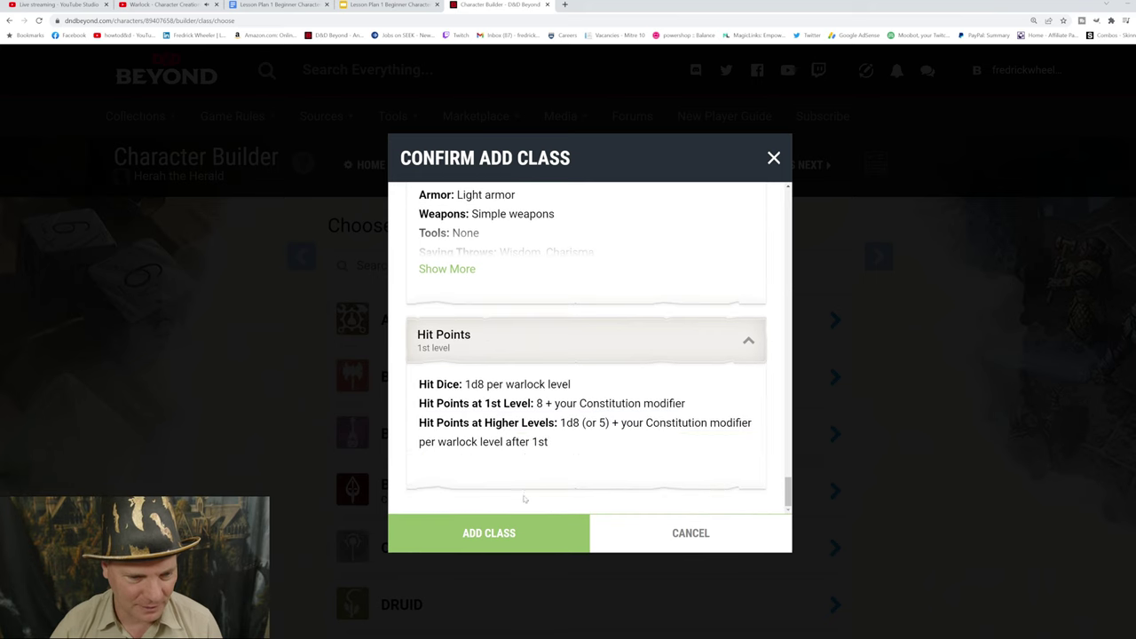
click(487, 541)
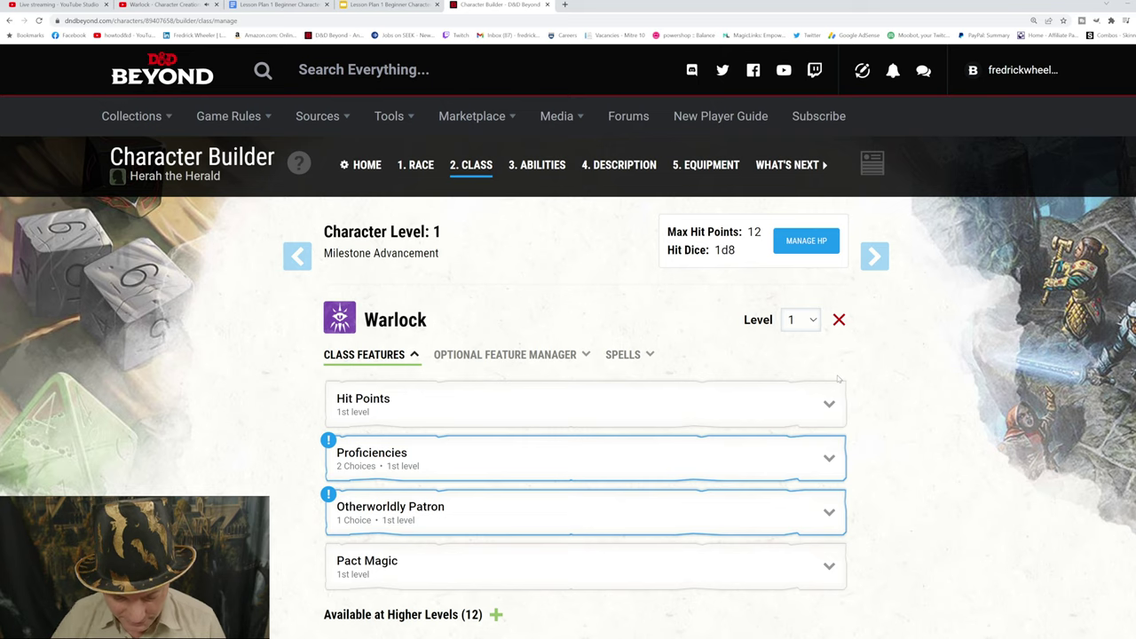
Set the Warlock class level to 3
click(812, 321)
click(797, 370)
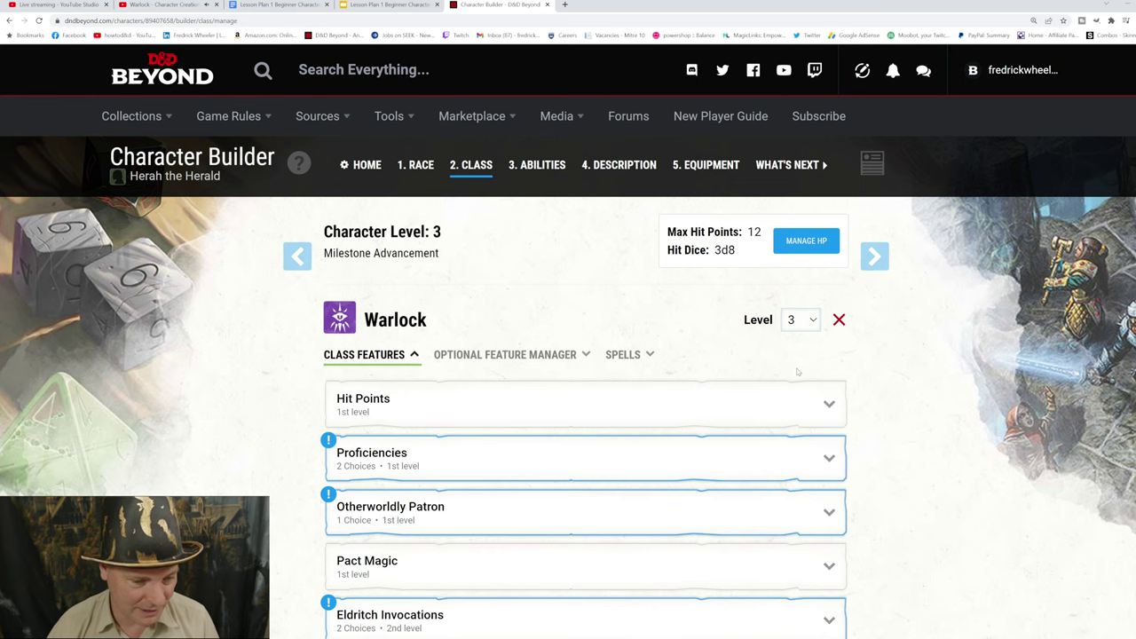
scroll(797, 371, down, 1)
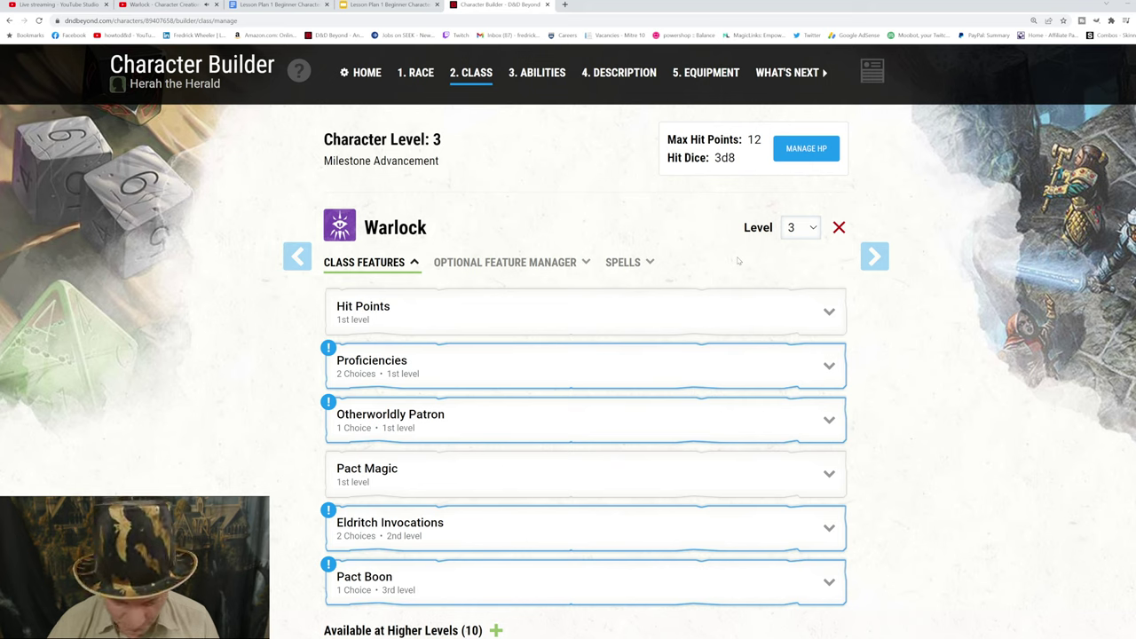
Override the character's maximum hit points with 16 and apply the change
click(793, 153)
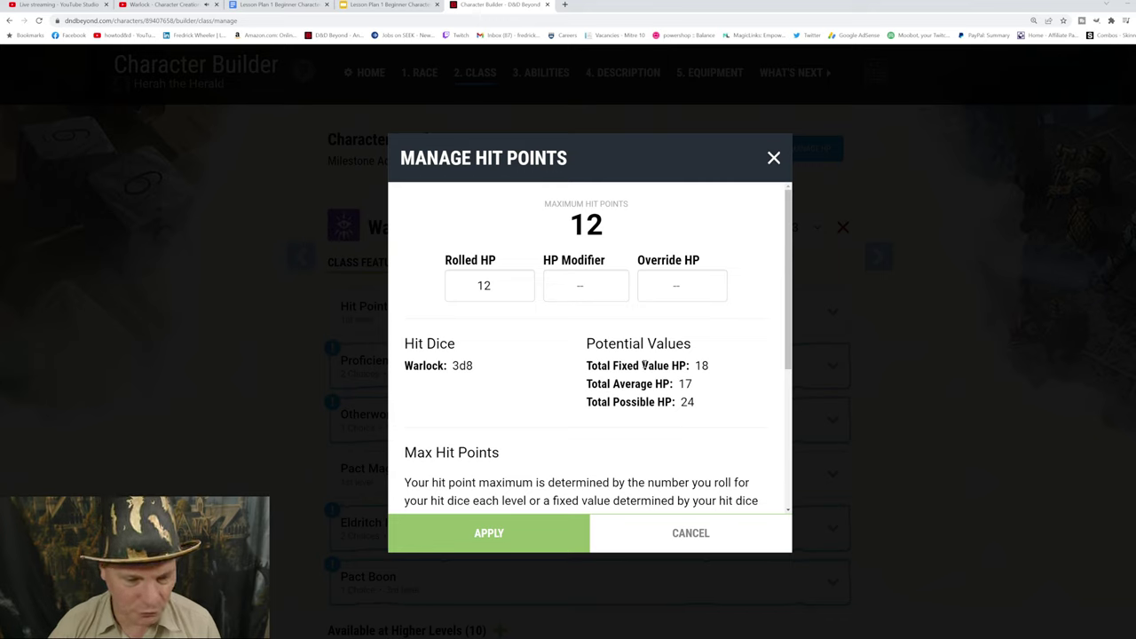
scroll(643, 366, down, 3)
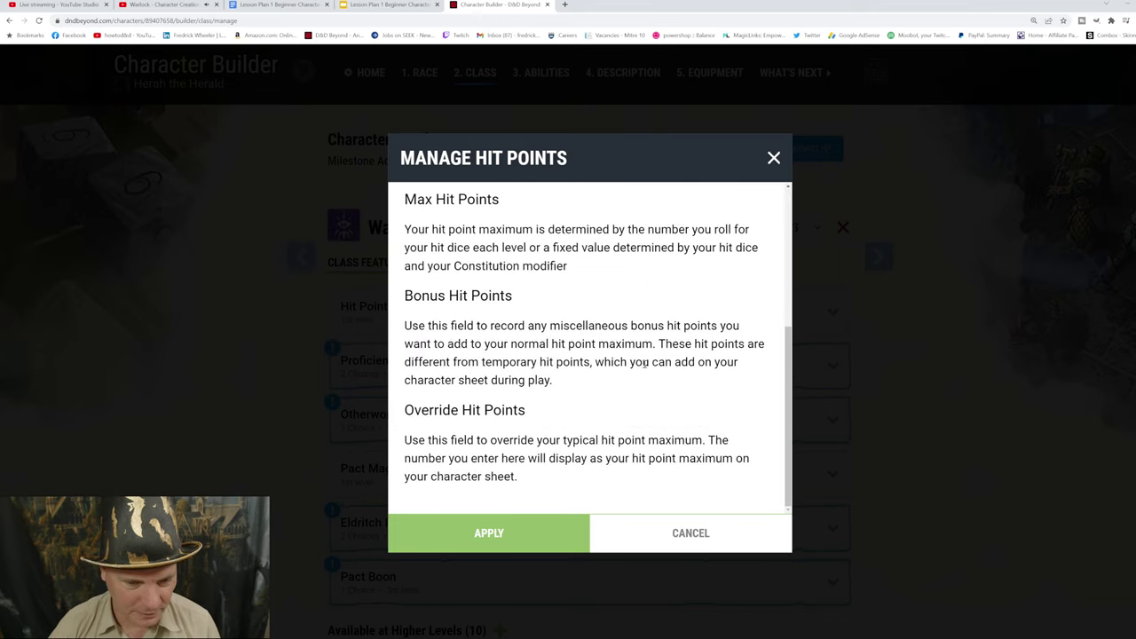
scroll(645, 362, up, 3)
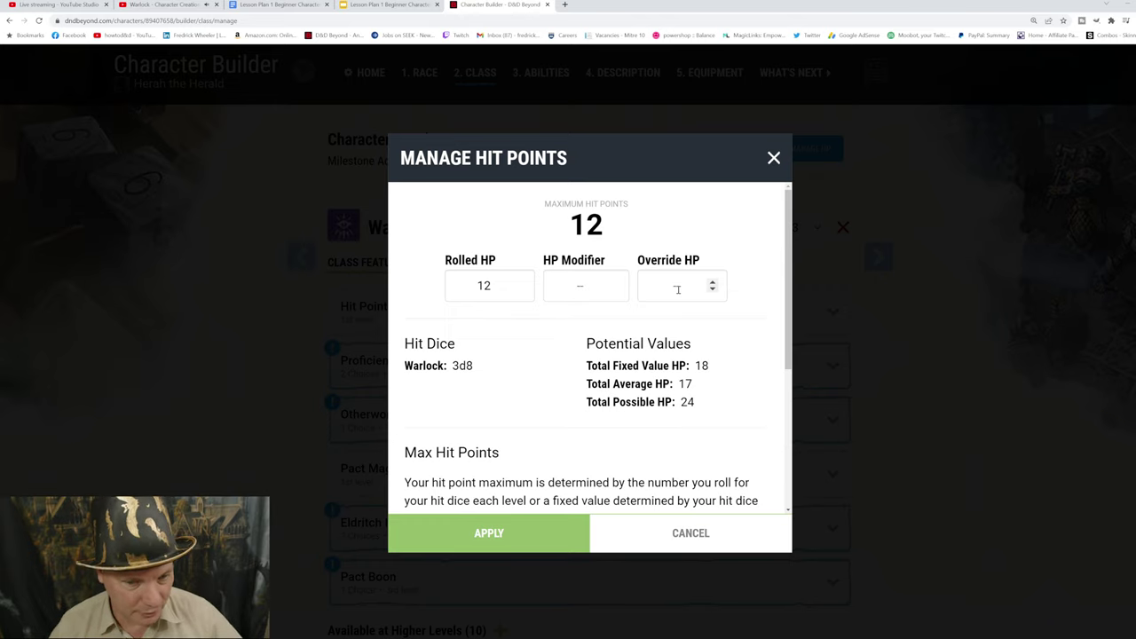
click(711, 281)
click(712, 281)
click(711, 282)
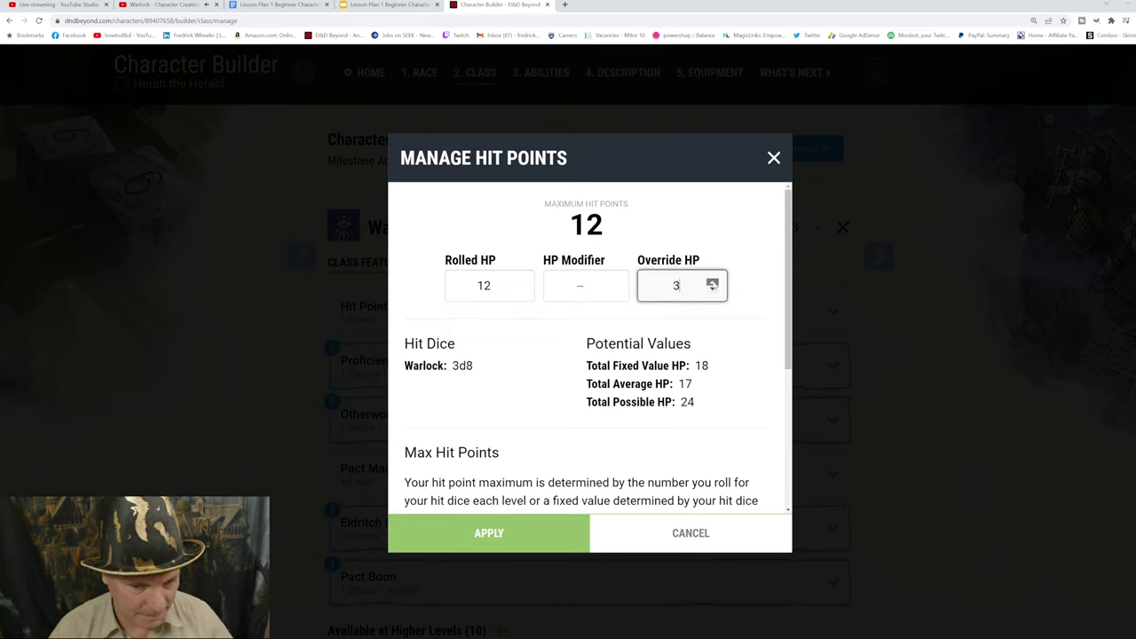
click(712, 282)
click(711, 281)
click(712, 281)
click(712, 281)
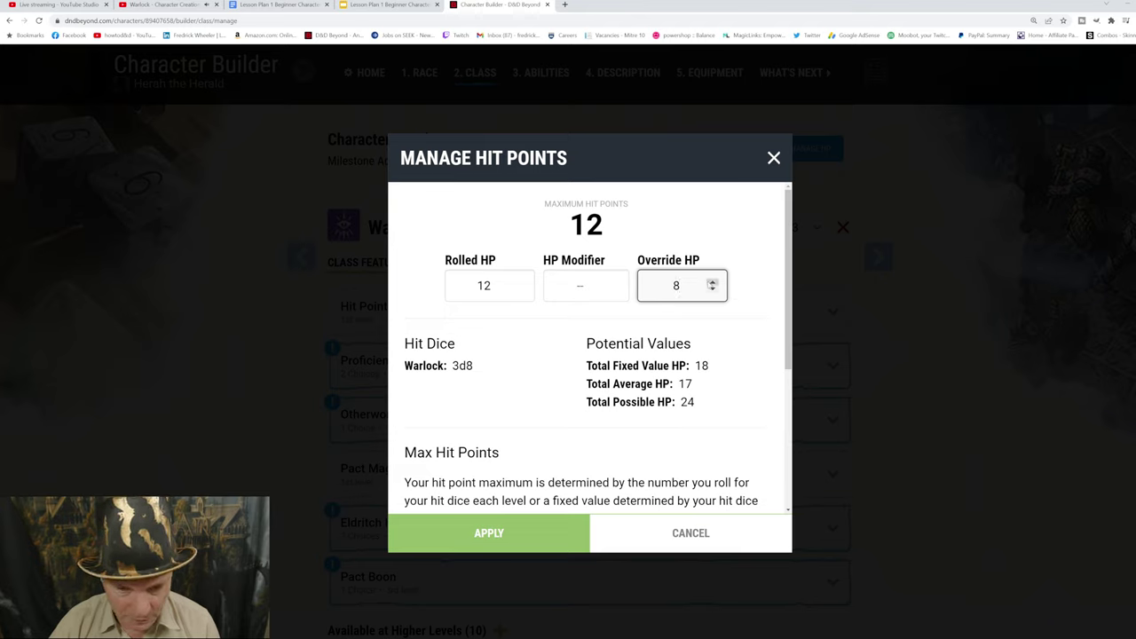
click(712, 282)
click(712, 281)
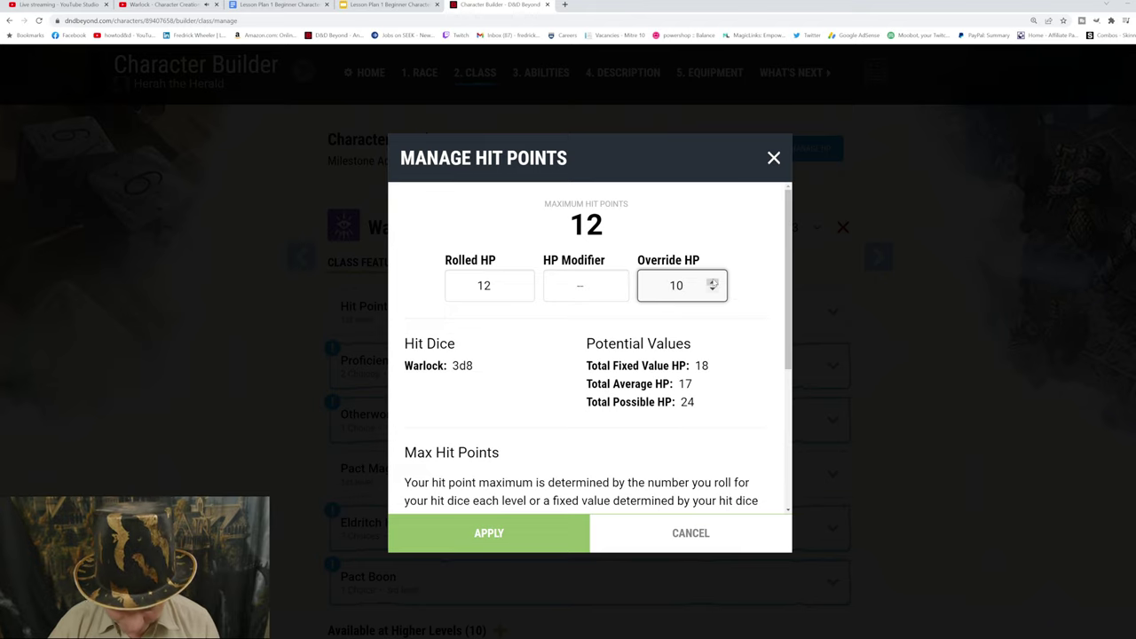
click(711, 282)
click(712, 281)
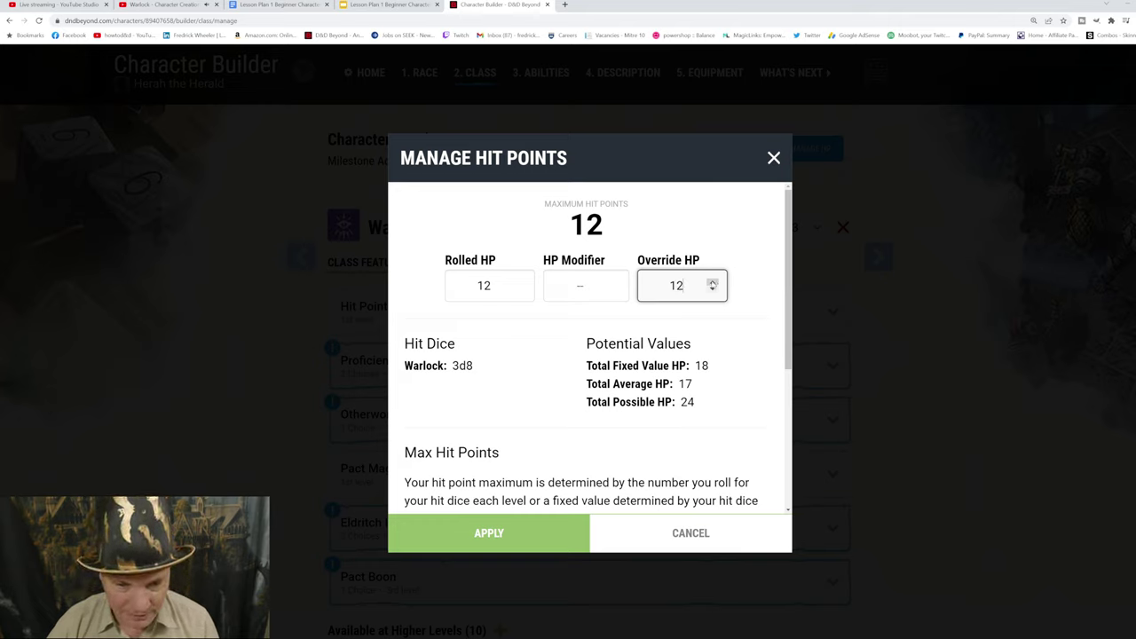
click(711, 281)
click(712, 281)
click(711, 282)
click(712, 281)
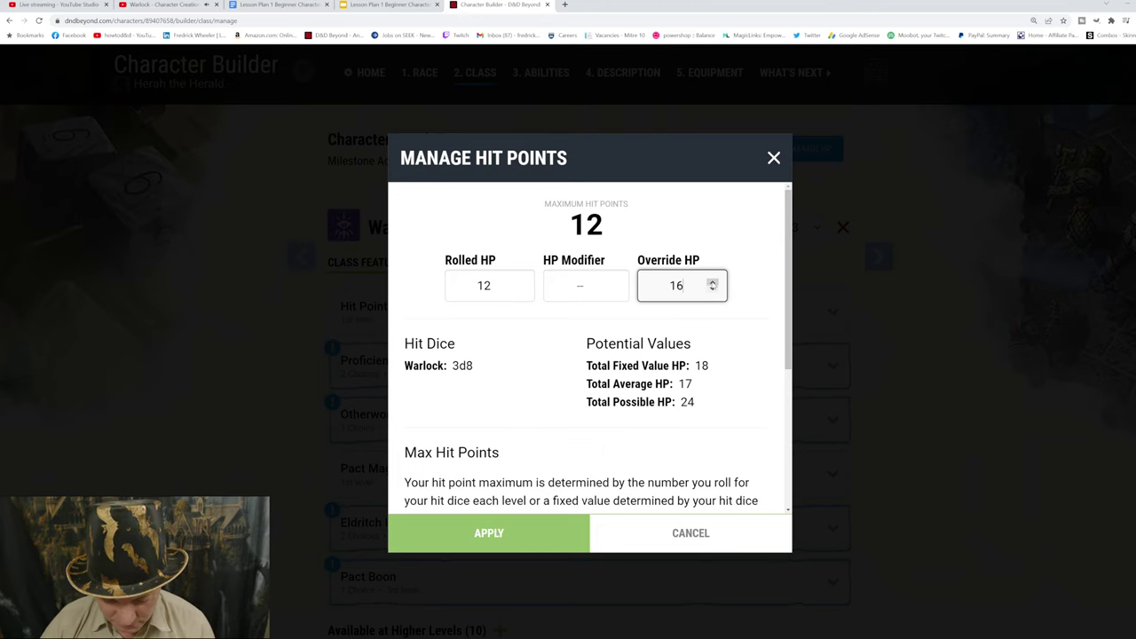
click(476, 538)
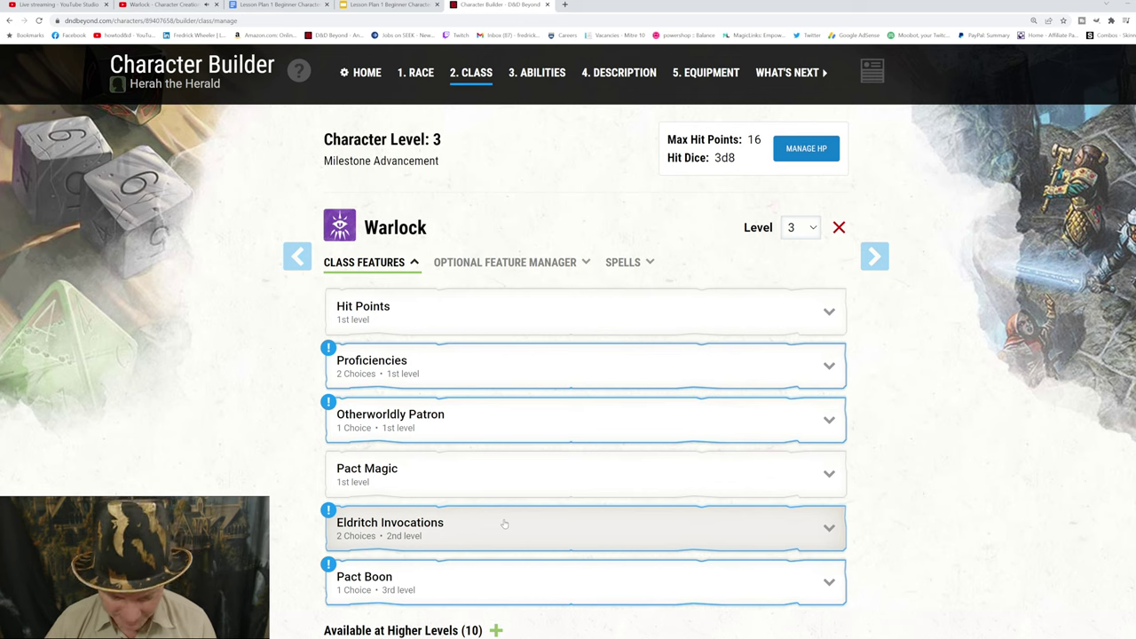
Choose Arcana and Deception as the two Warlock skills under the Proficiencies class feature
click(464, 366)
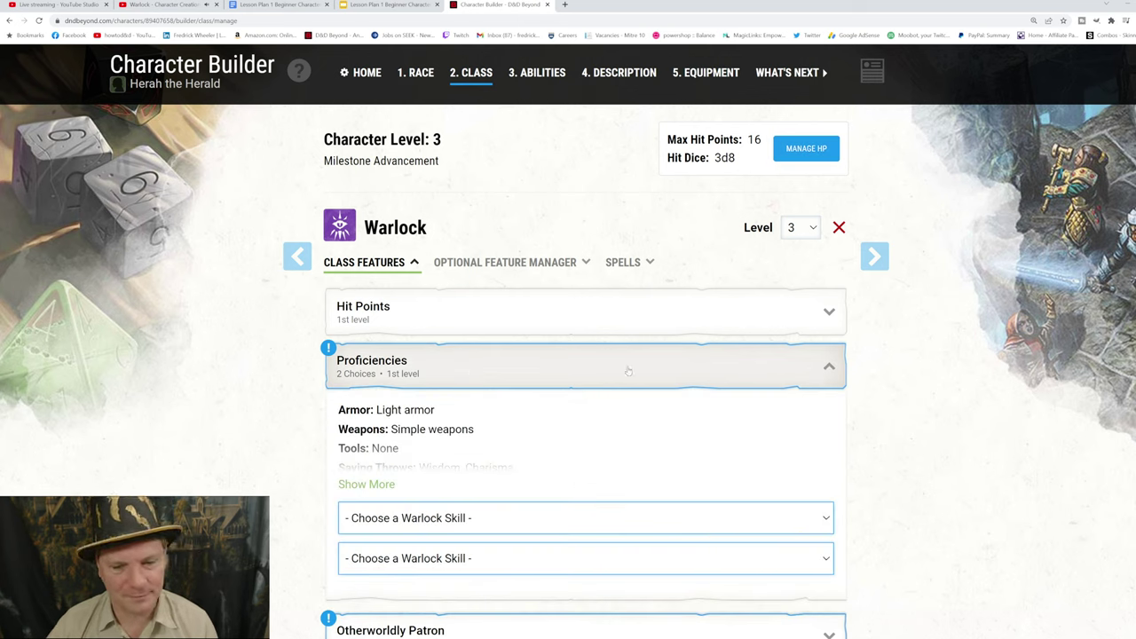
scroll(553, 450, down, 1)
scroll(553, 450, down, 2)
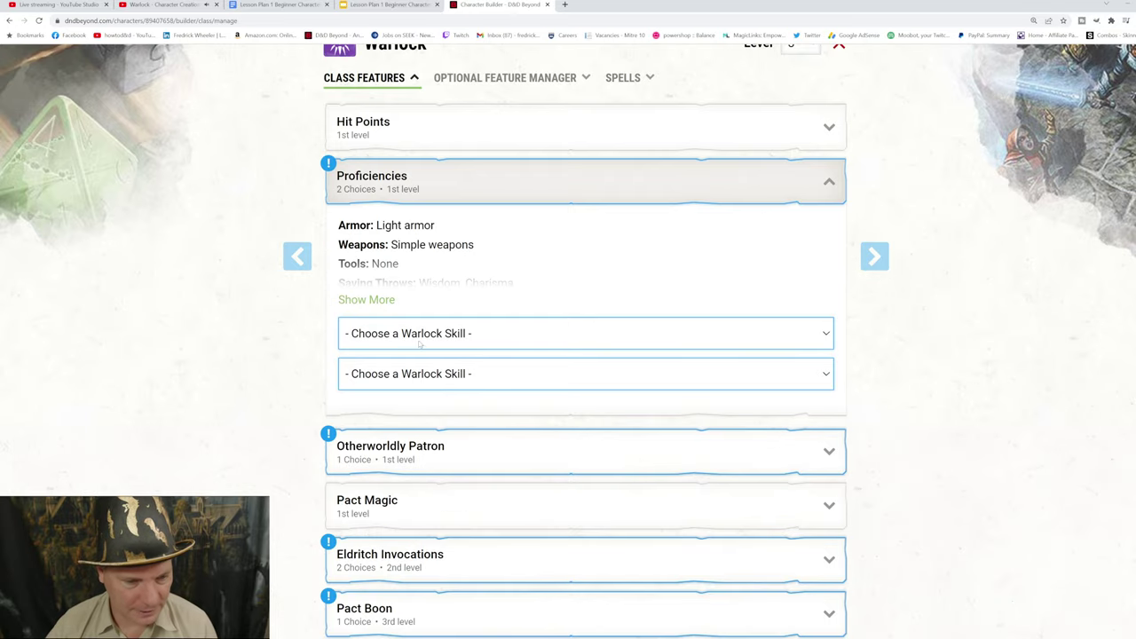
click(381, 301)
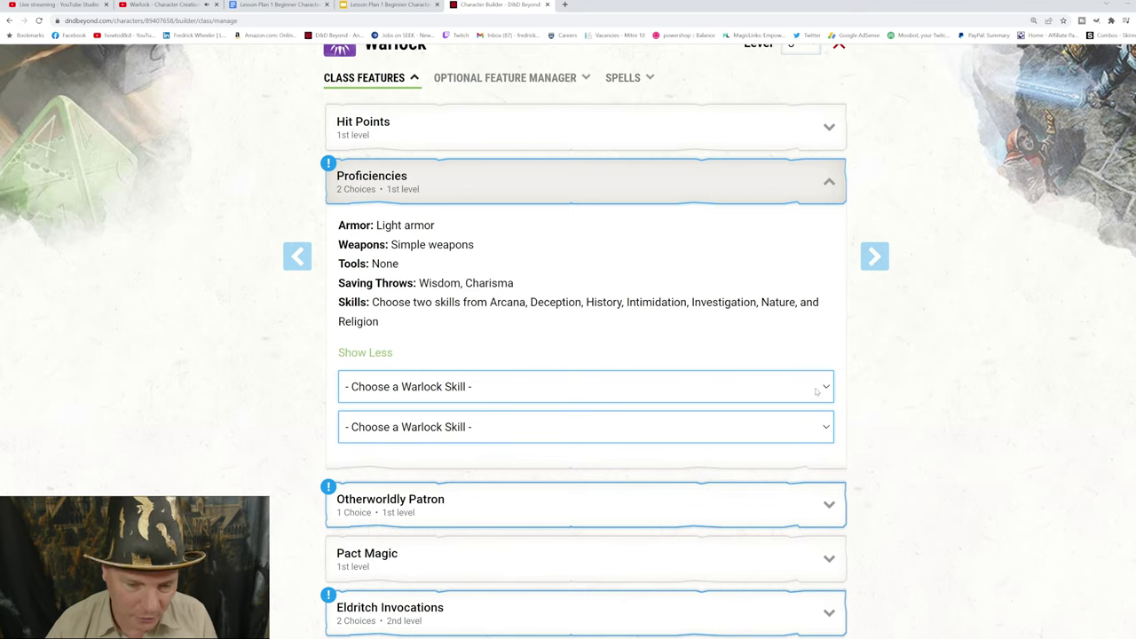
click(371, 433)
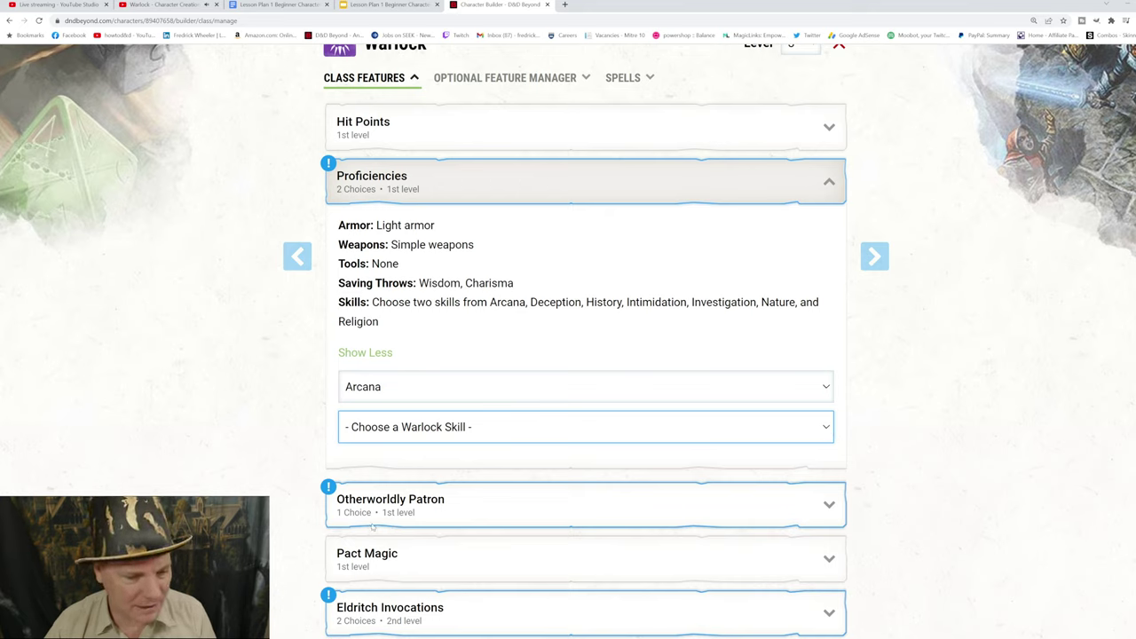
click(371, 471)
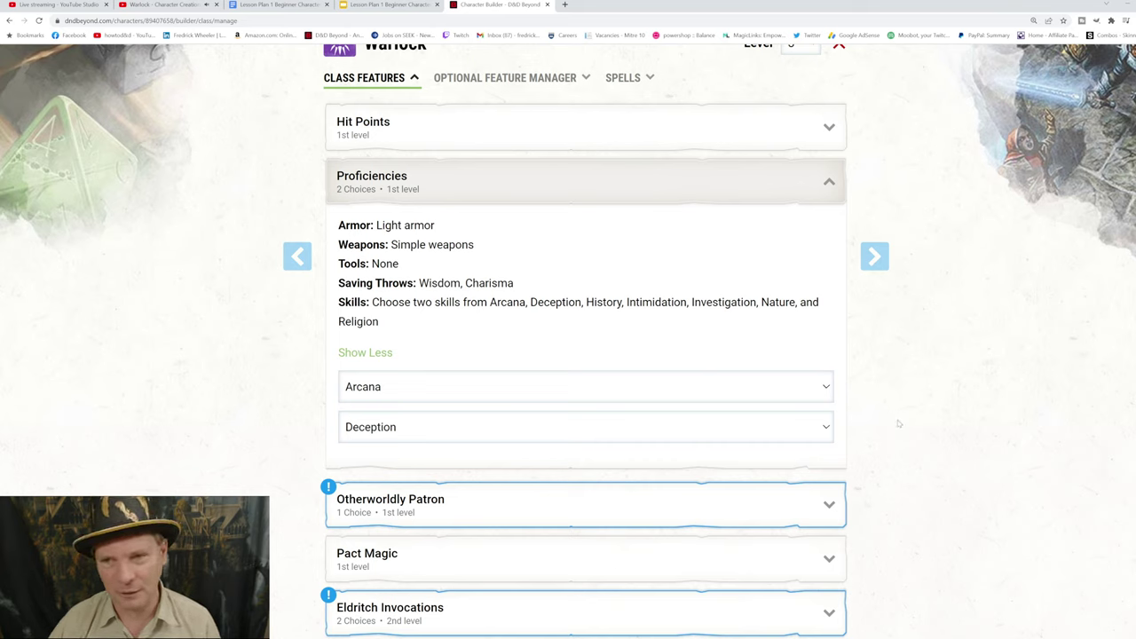
scroll(898, 423, down, 2)
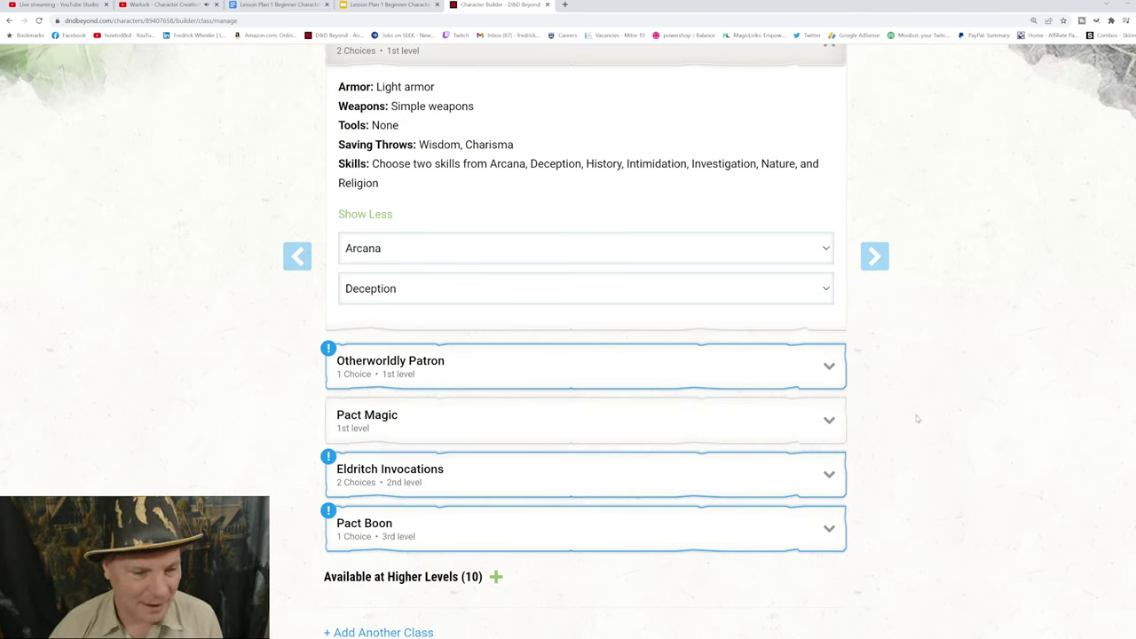
Choose The Archfey as the Warlock's Otherworldly Patron
click(507, 357)
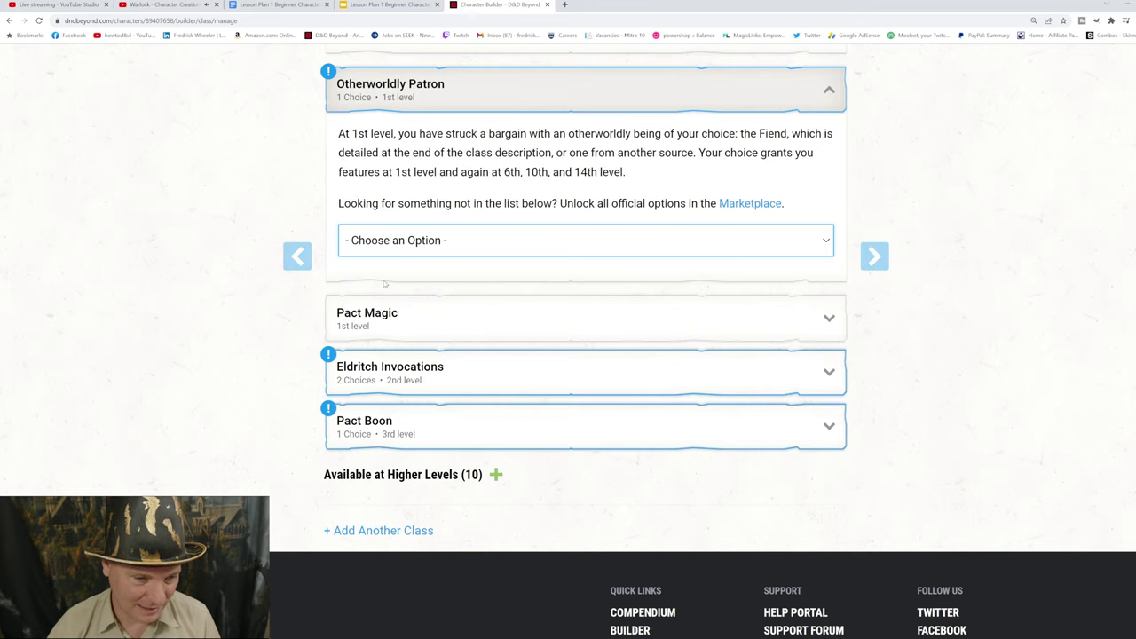
click(384, 283)
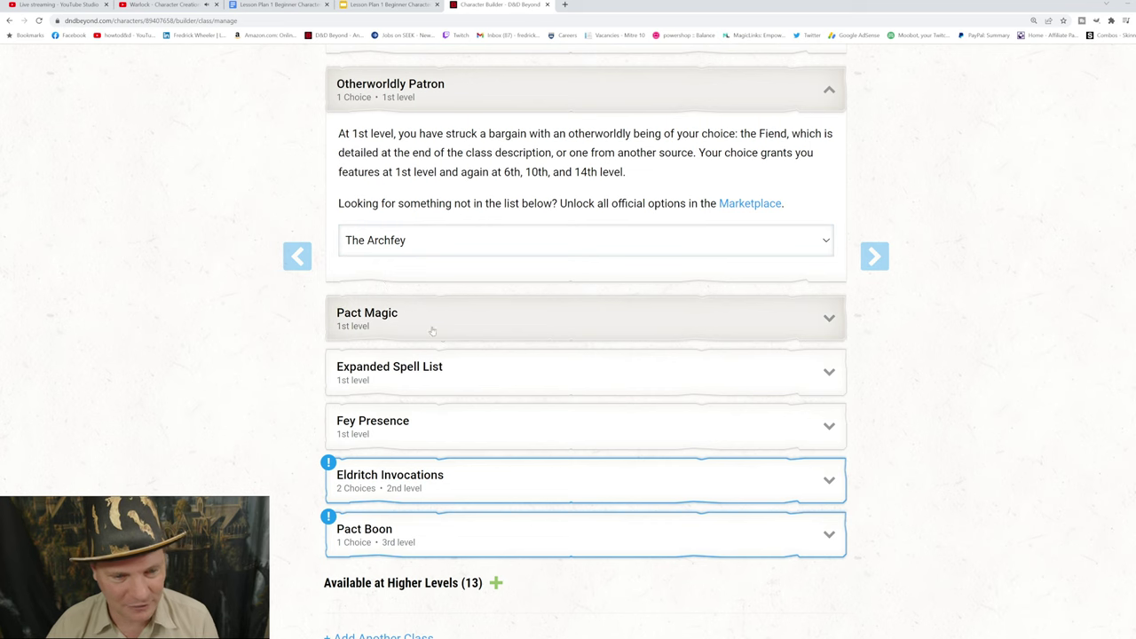
Read the full descriptions of the Pact Magic, Expanded Spell List and Fey Presence class features
click(543, 331)
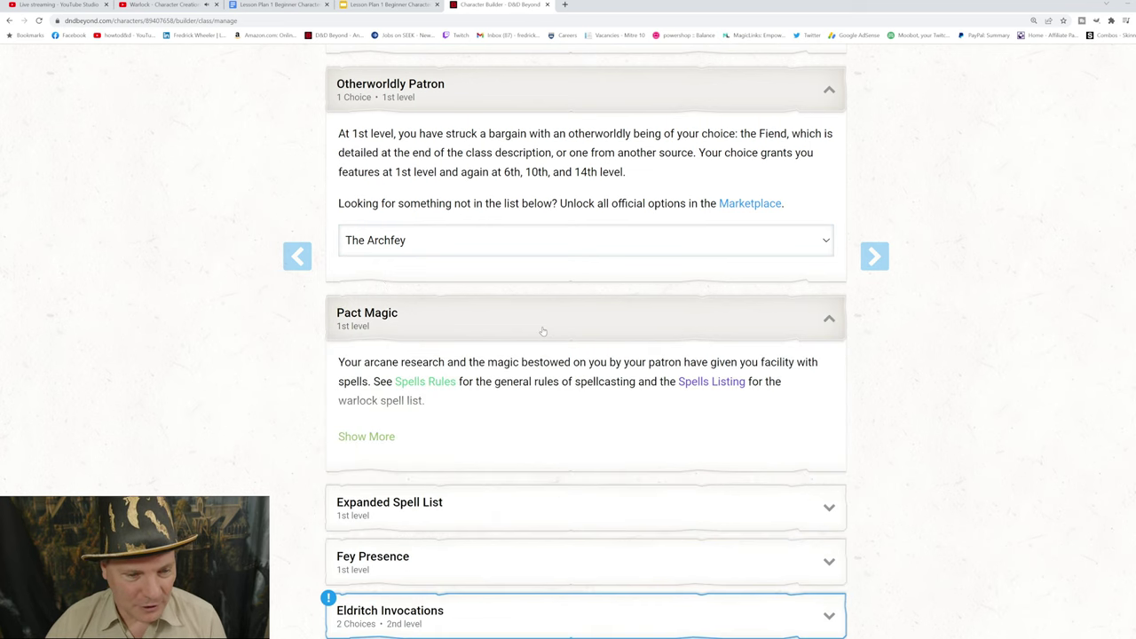
click(386, 439)
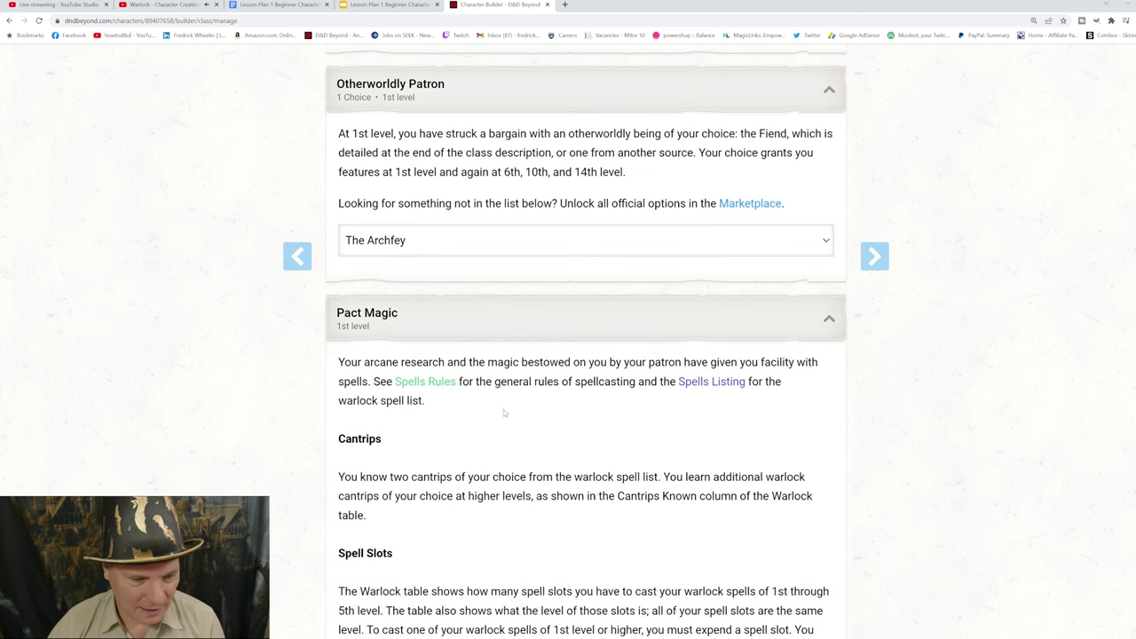
scroll(506, 413, down, 5)
scroll(504, 407, down, 3)
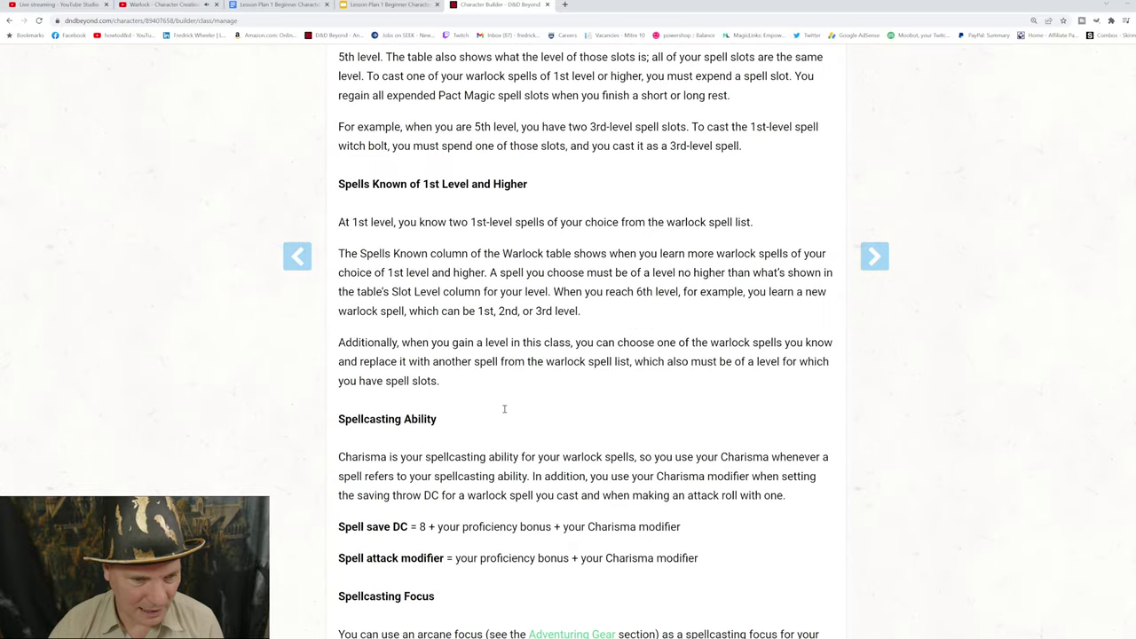
scroll(504, 407, down, 2)
scroll(504, 411, down, 3)
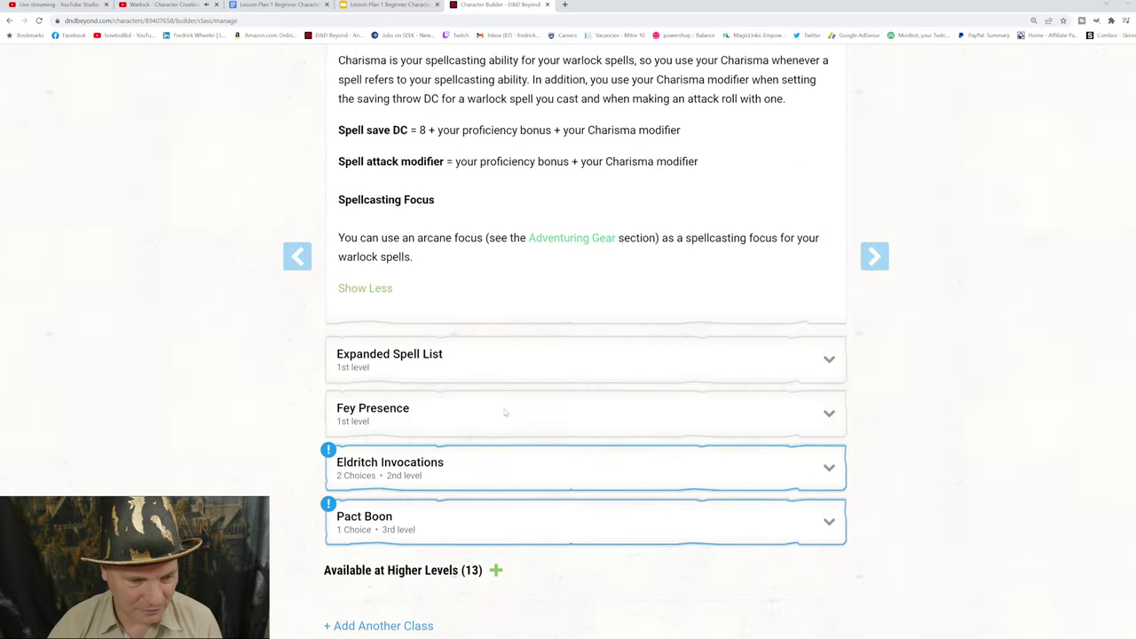
click(442, 351)
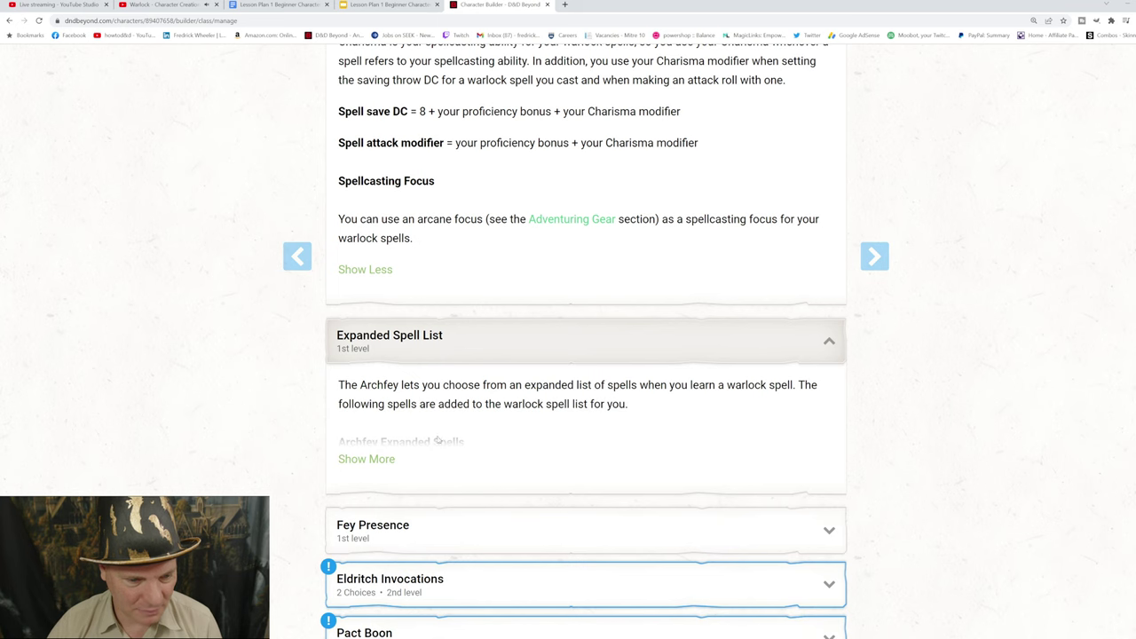
click(373, 463)
scroll(541, 426, down, 4)
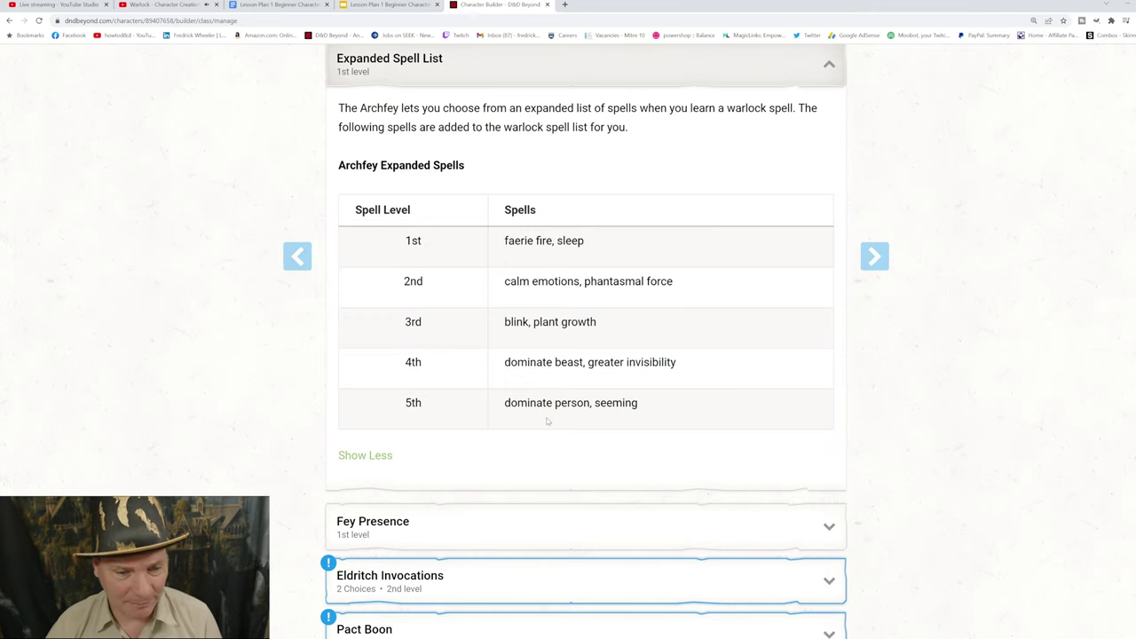
scroll(548, 423, down, 2)
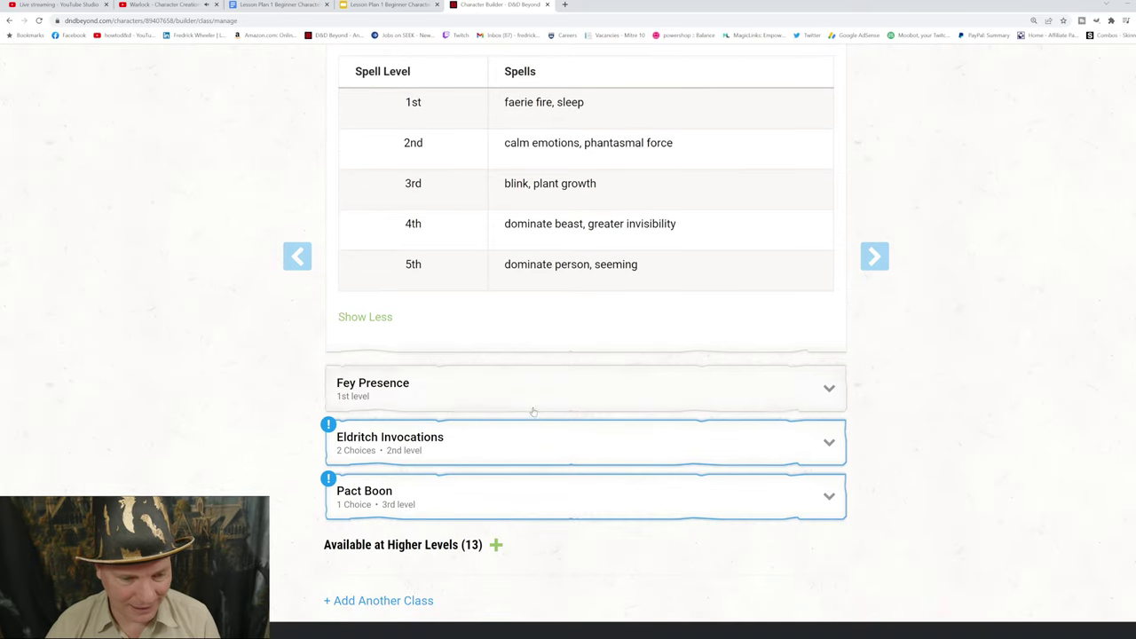
click(494, 391)
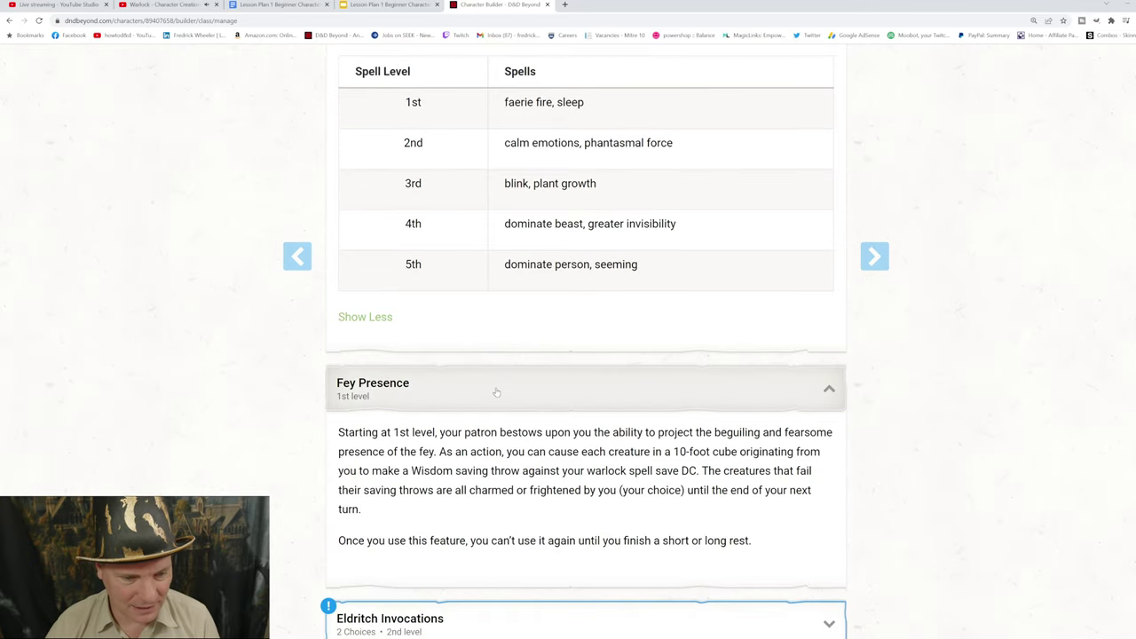
Choose Armor of Shadows and Beast Speech as the two level 2 Eldritch Invocations
scroll(497, 392, down, 3)
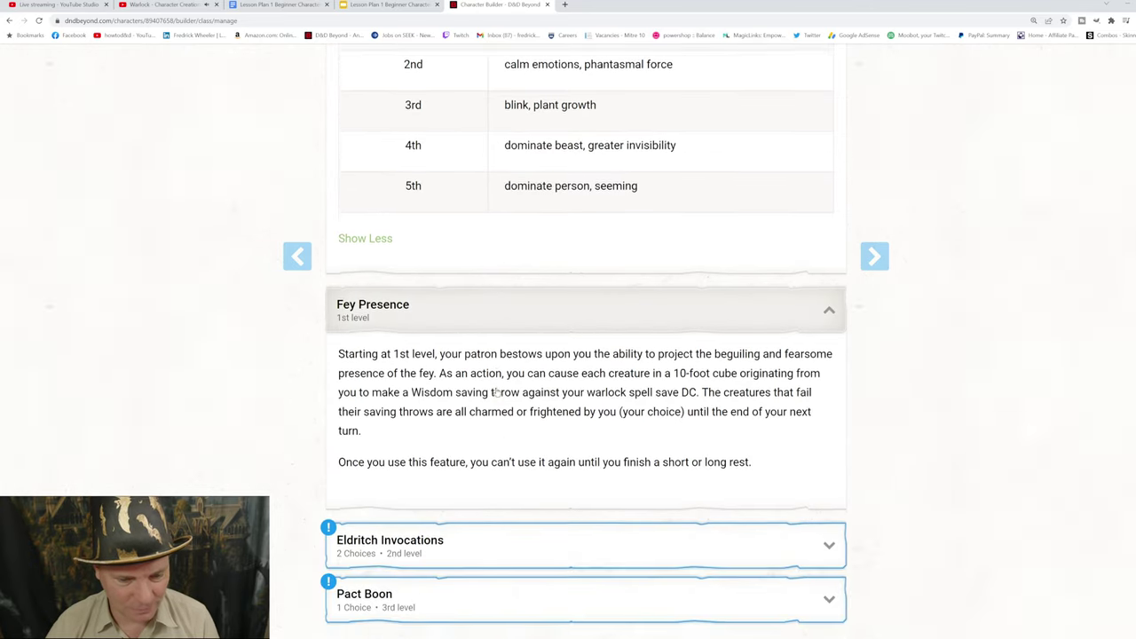
click(486, 398)
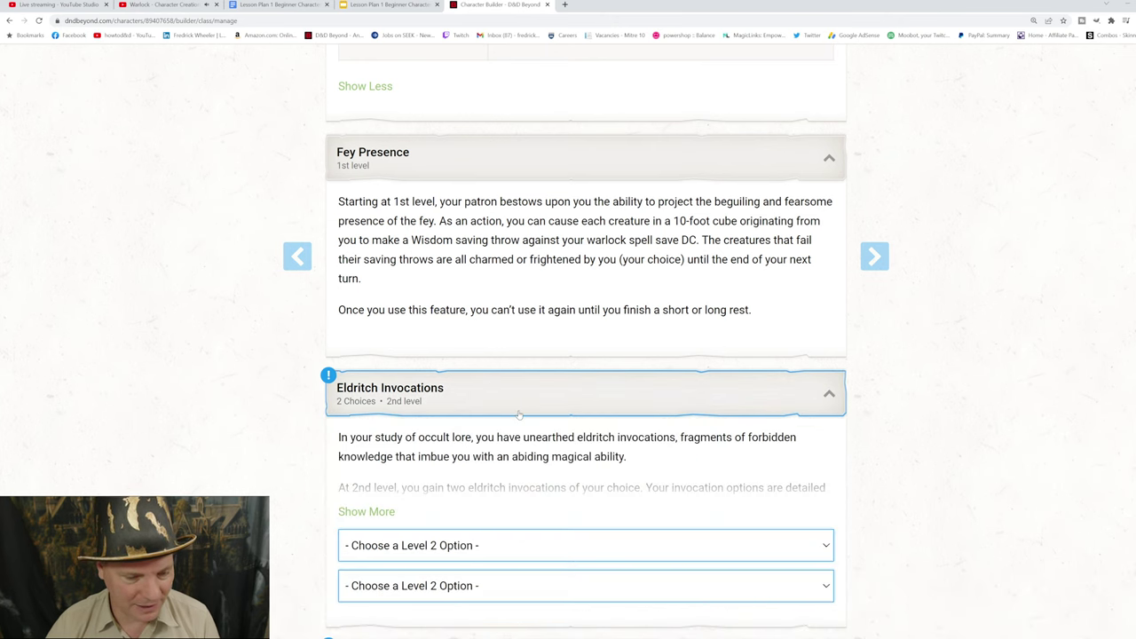
scroll(519, 413, down, 2)
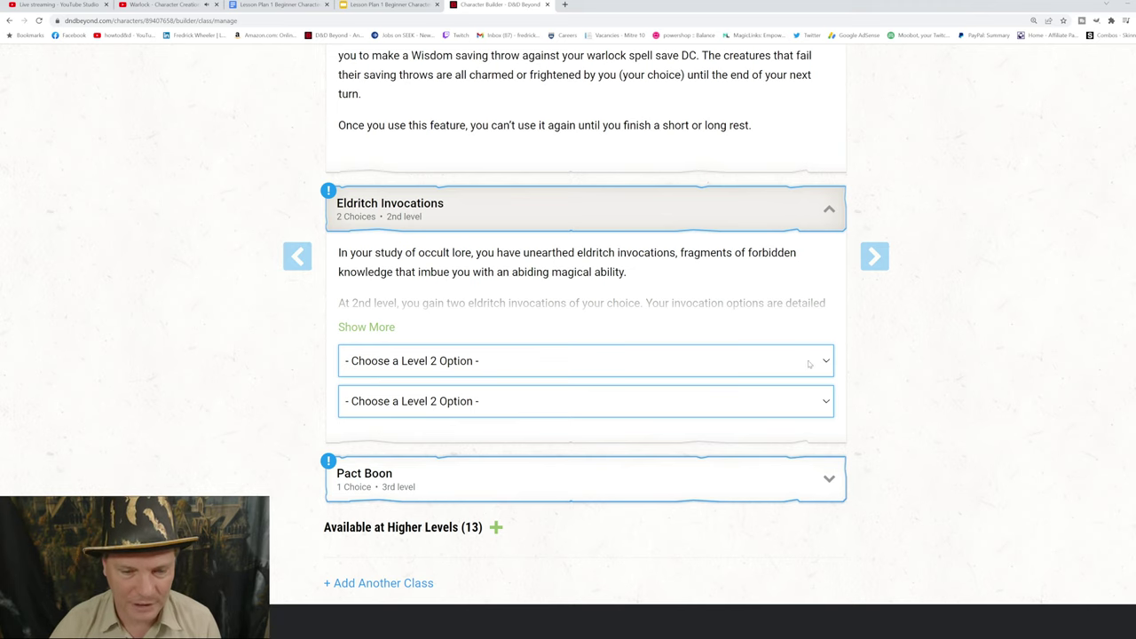
scroll(810, 365, down, 1)
scroll(811, 365, down, 2)
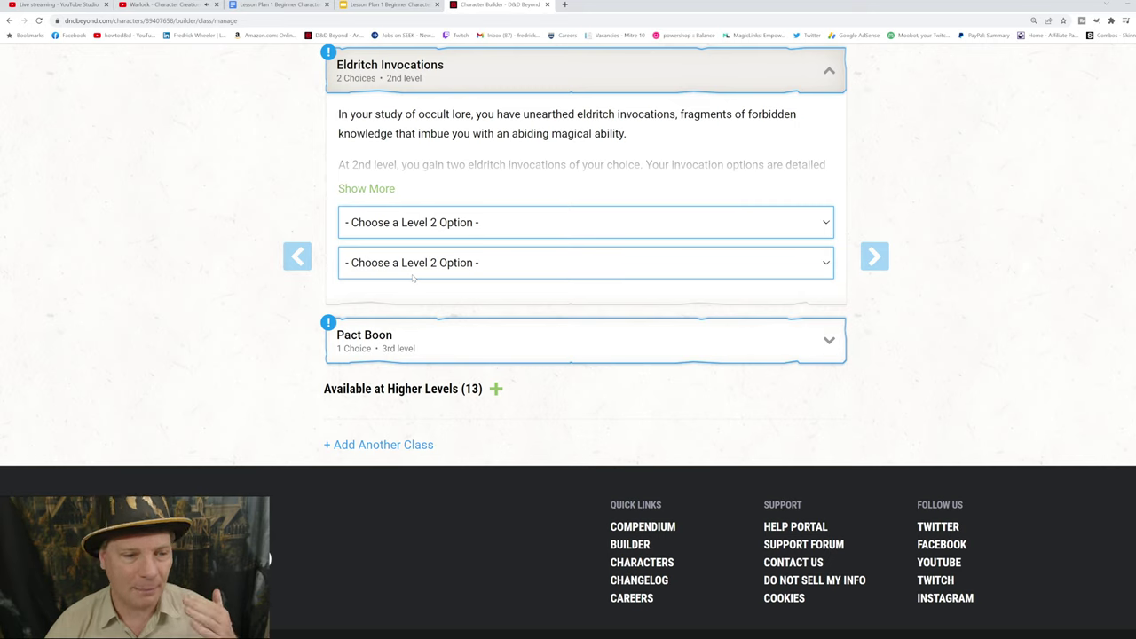
click(411, 278)
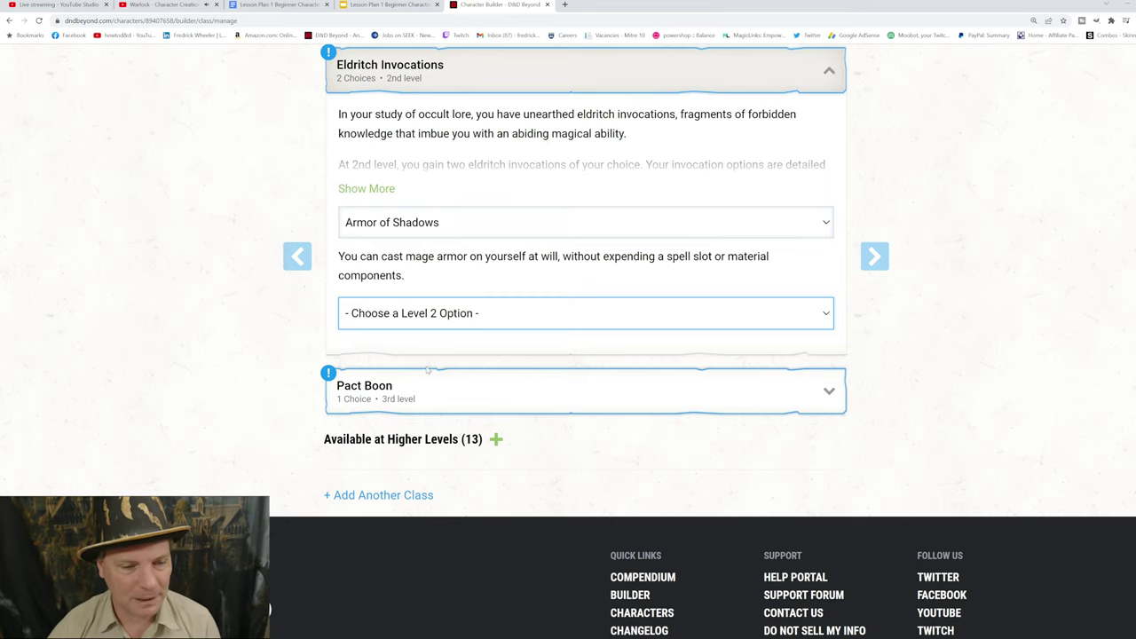
click(426, 369)
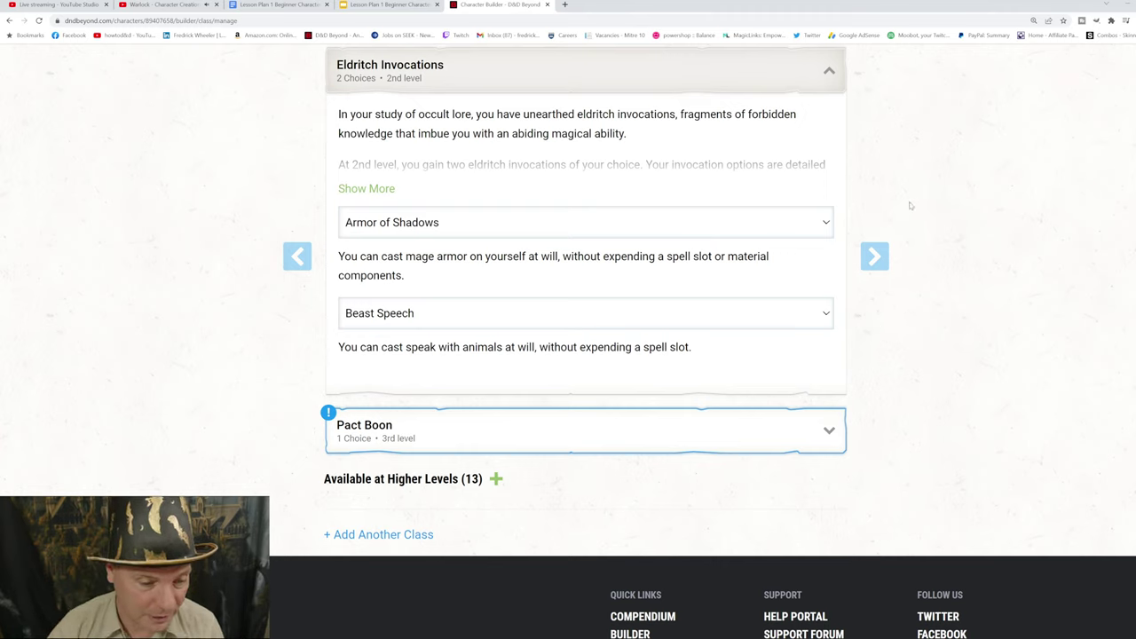
Choose Pact of the Talisman as the Pact Boon and proceed to the abilities stage
click(829, 431)
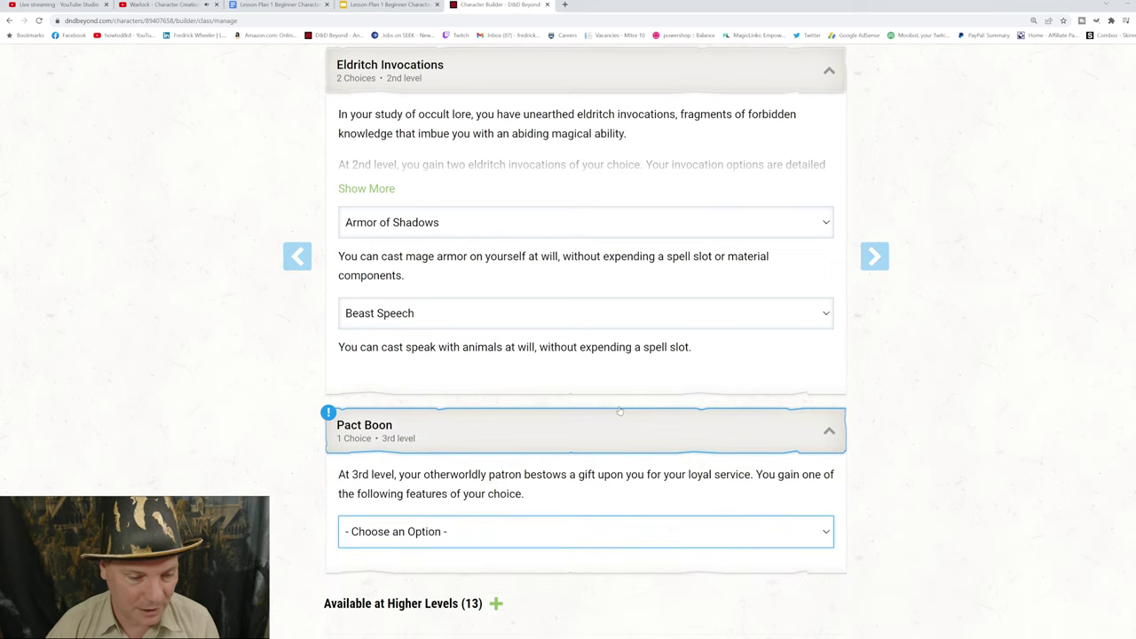
scroll(619, 408, down, 3)
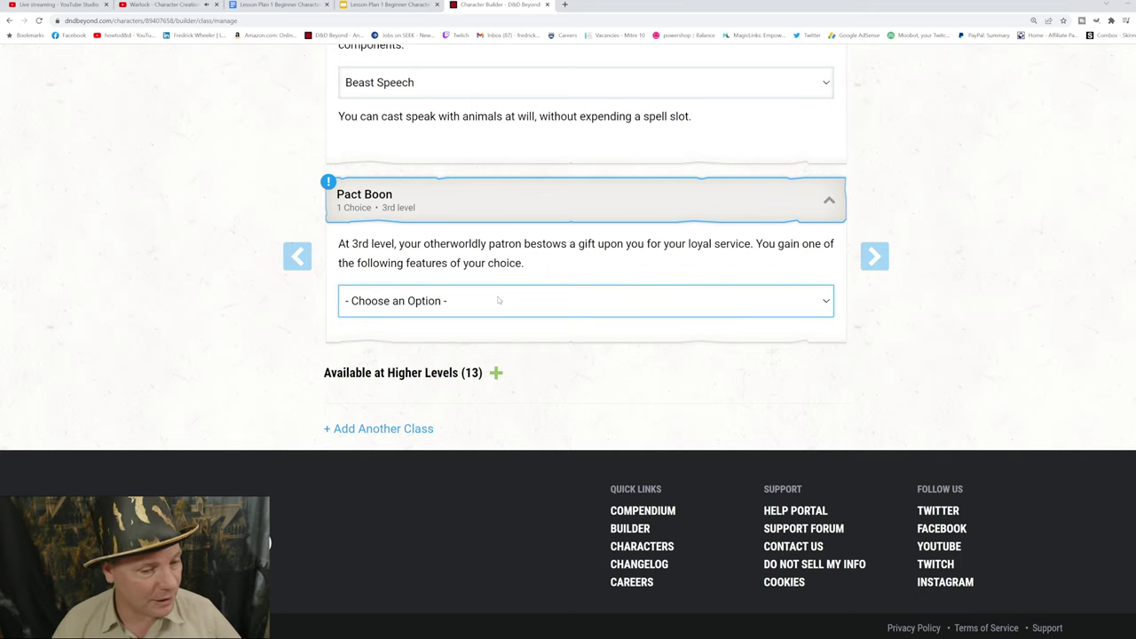
click(441, 371)
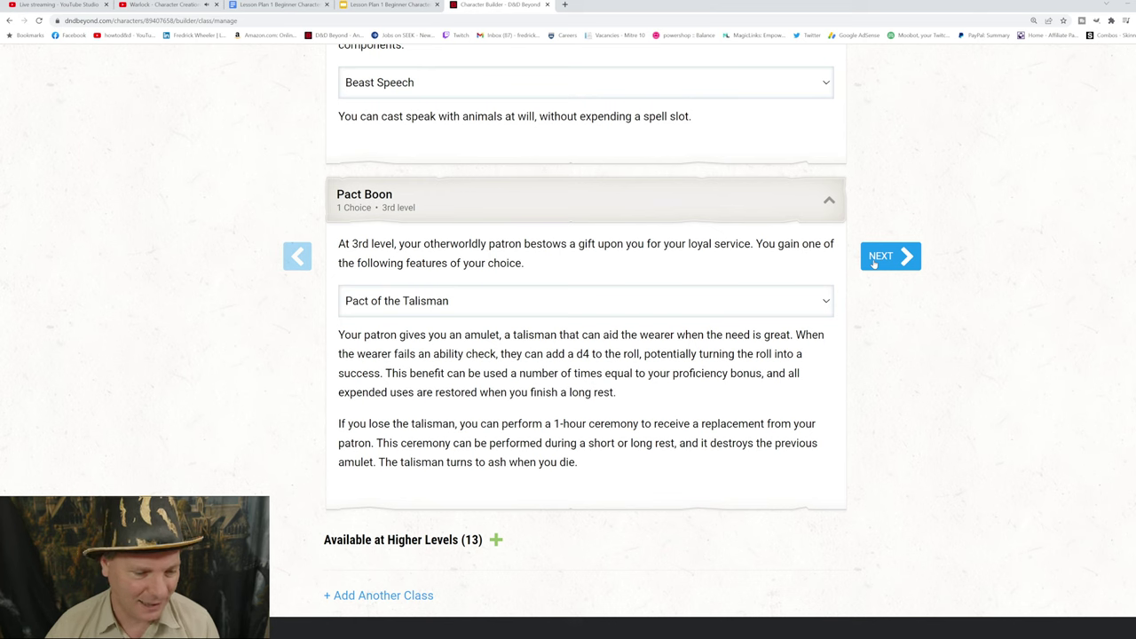
click(877, 258)
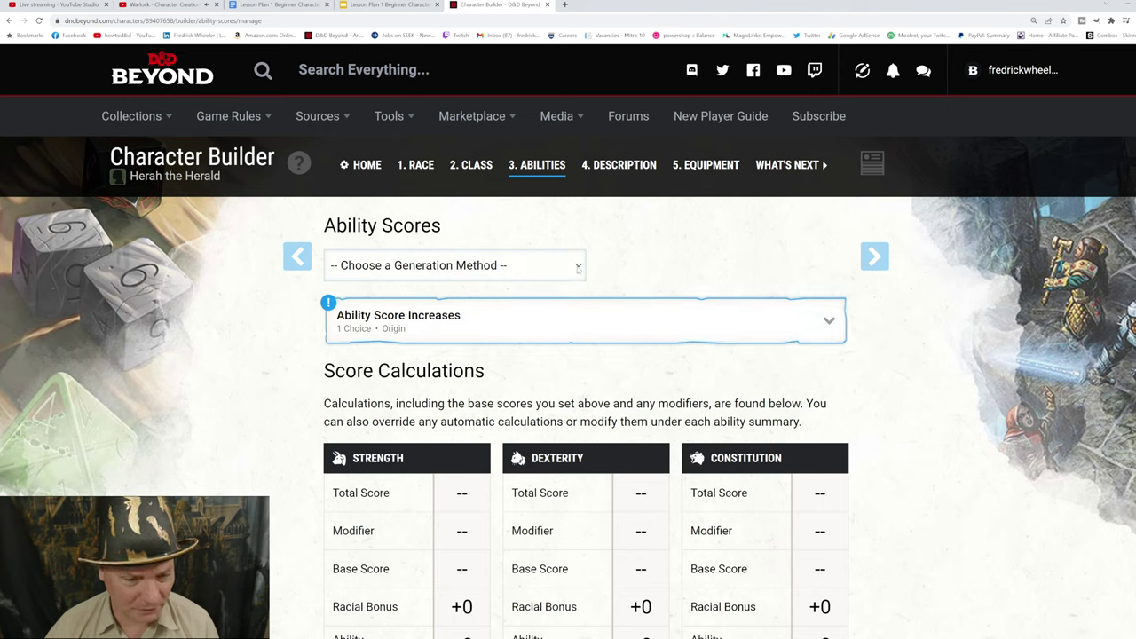
Review the Ability Score Increases rules and set the ability score generation method to Manual/Rolled
click(832, 329)
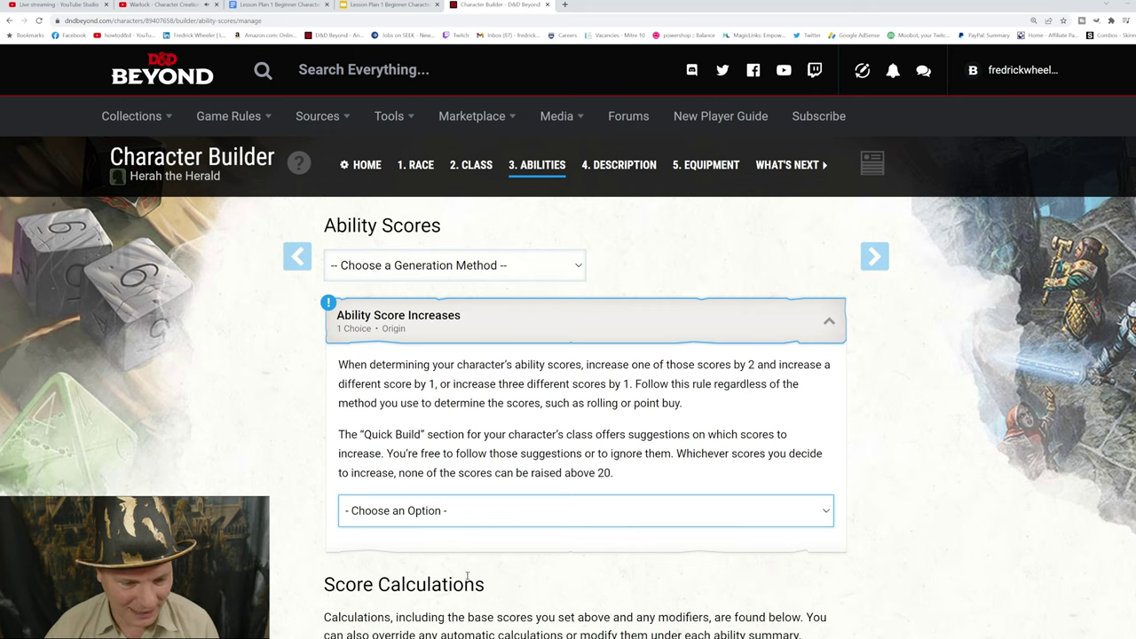
click(828, 323)
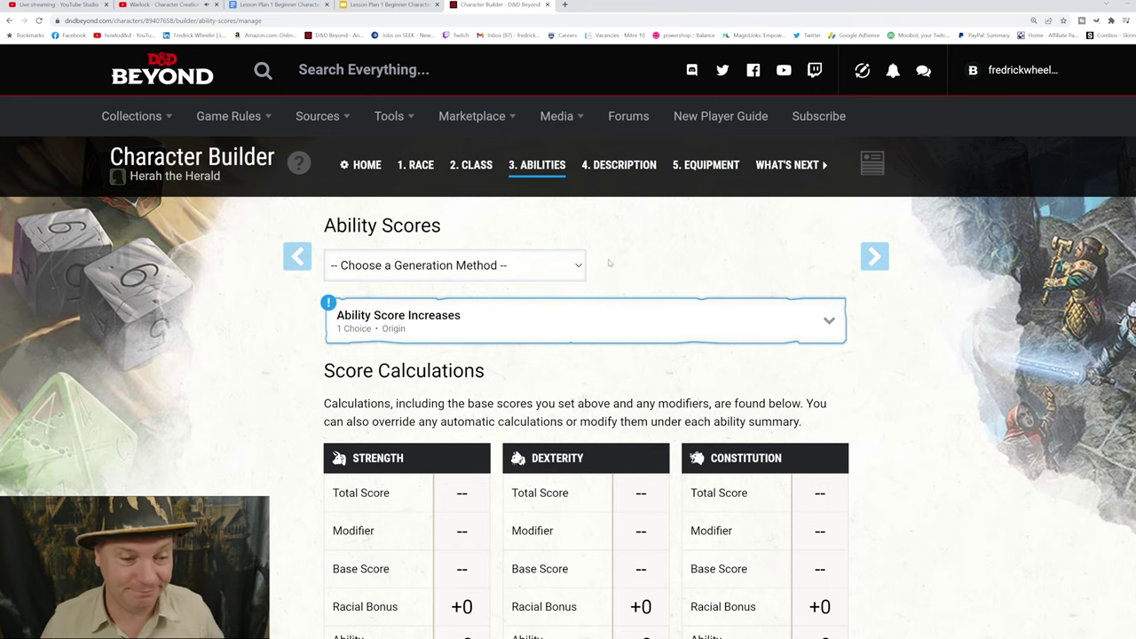
click(391, 326)
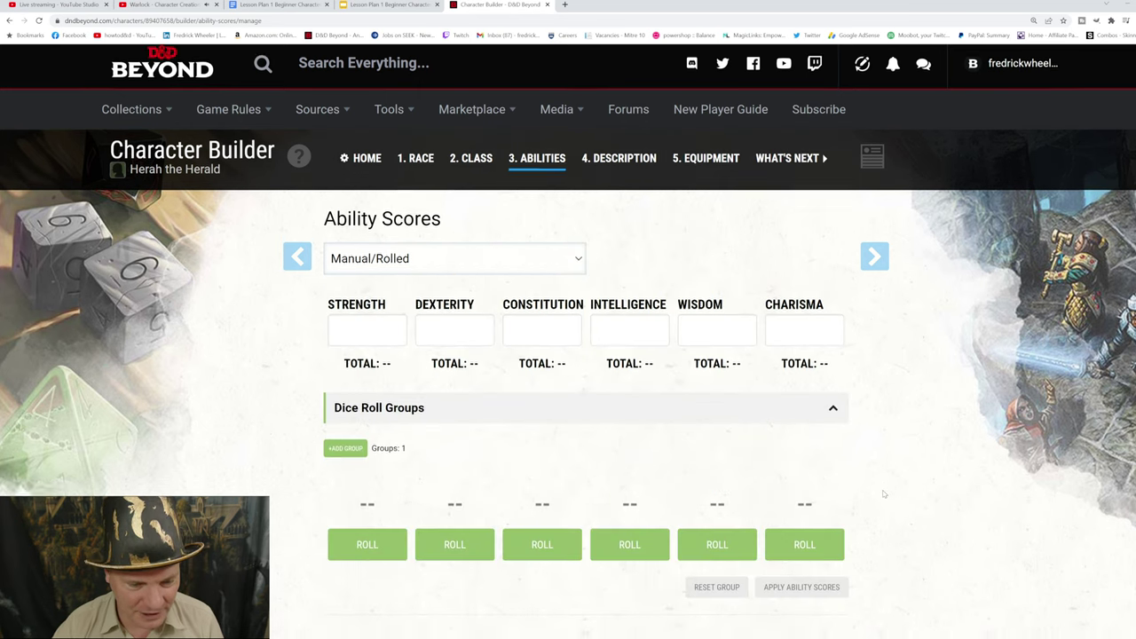
scroll(883, 495, down, 2)
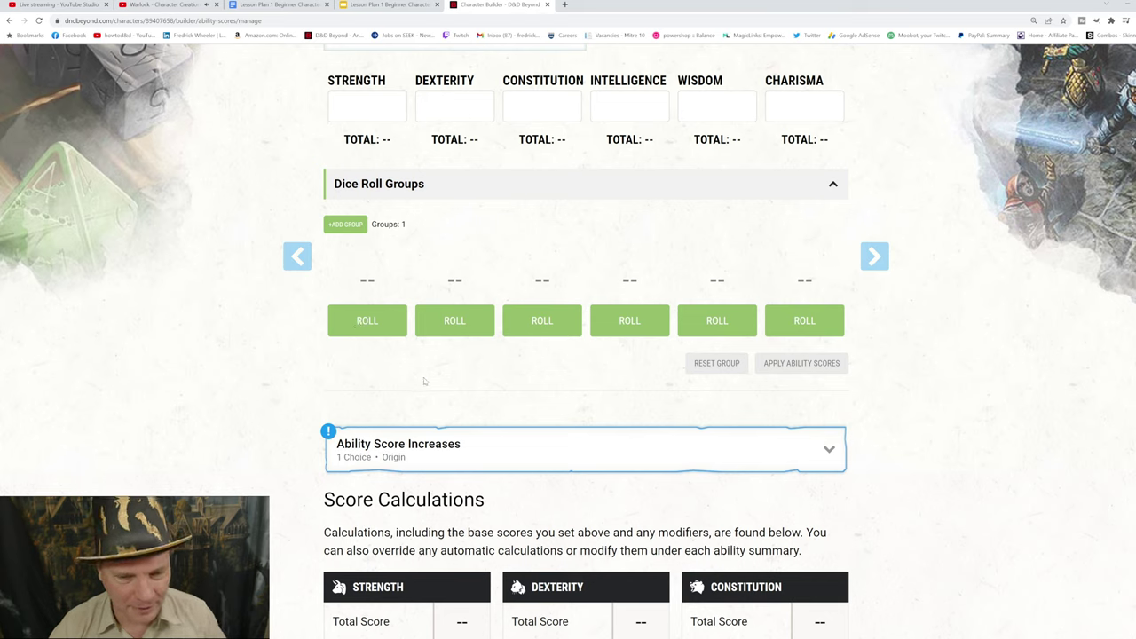
scroll(424, 388, up, 1)
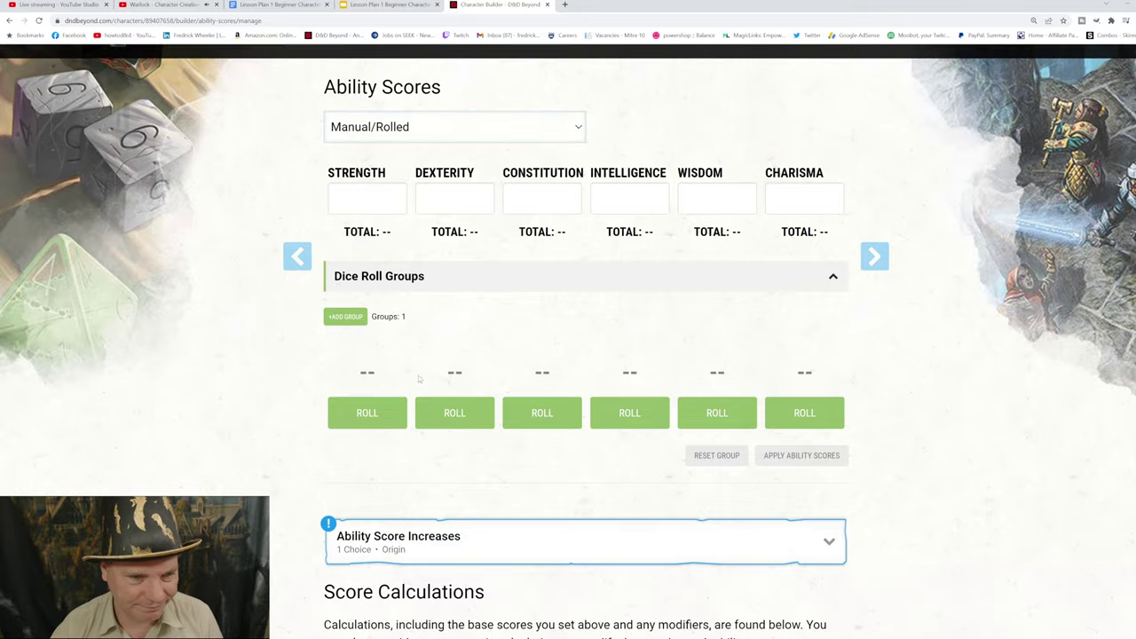
Enter 0 as the base Strength score
click(371, 189)
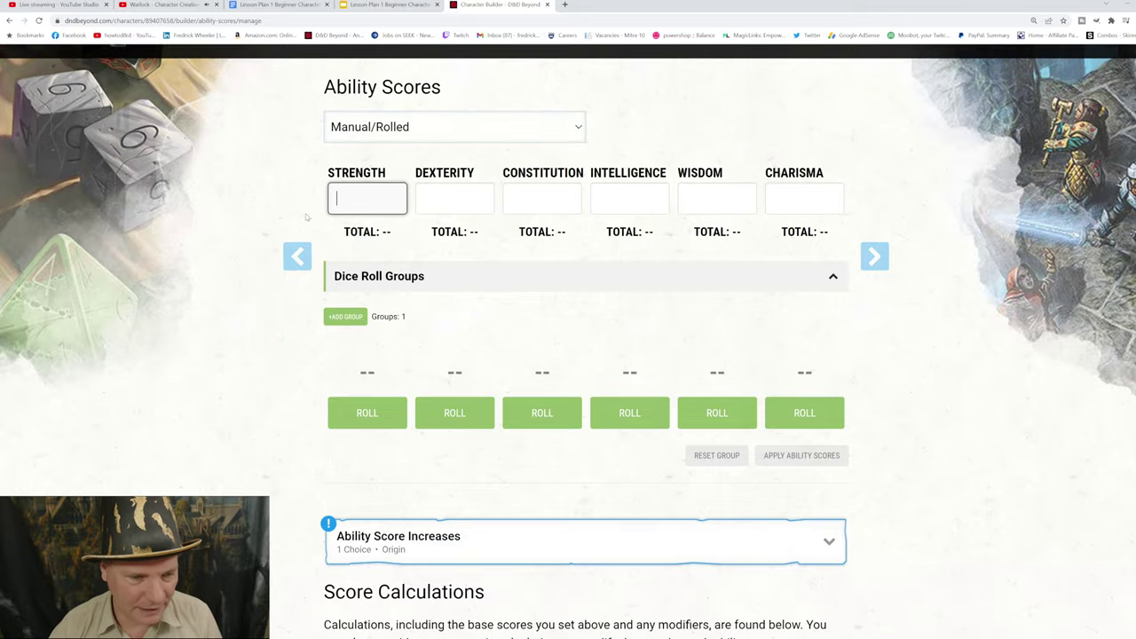
text(0)
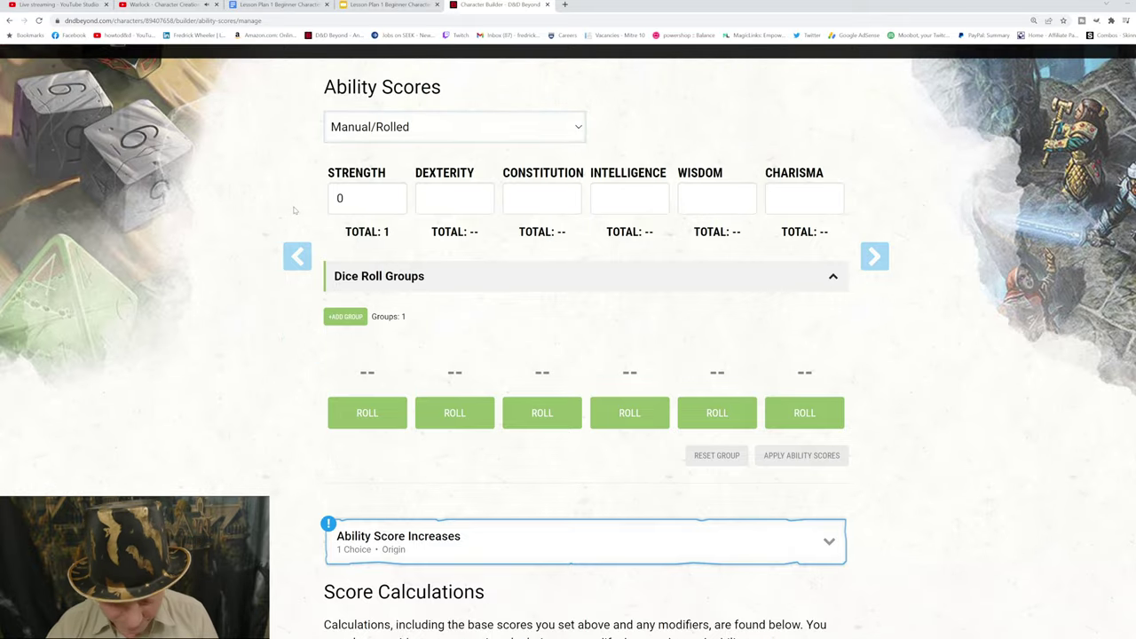
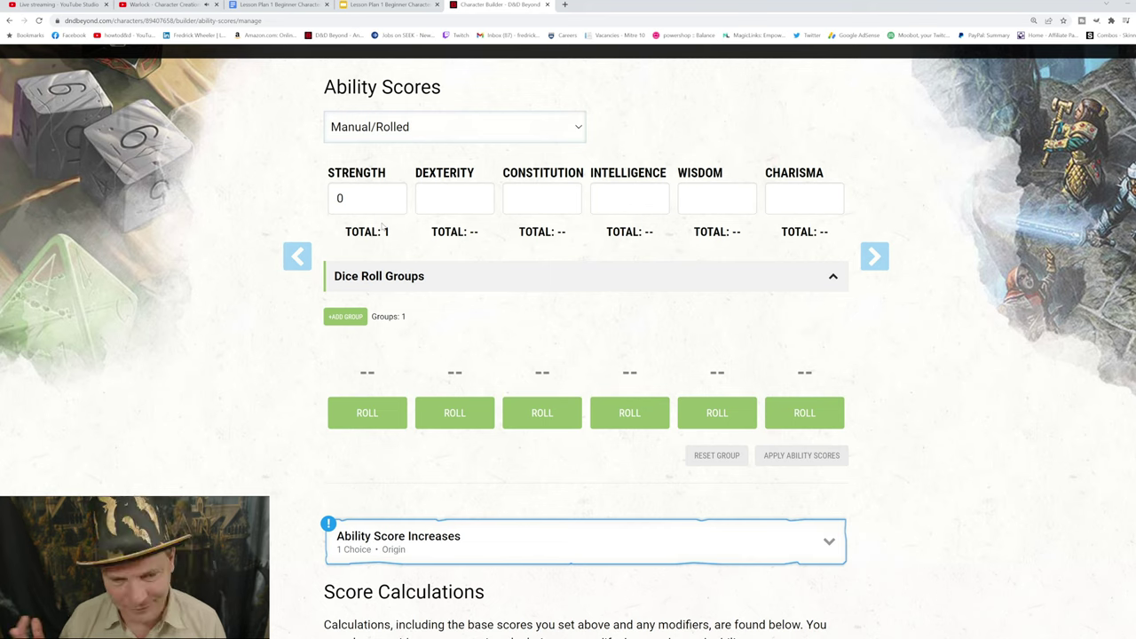
Enter the base ability scores 17 for Charisma, 16 for Constitution and 3 for Strength
click(807, 198)
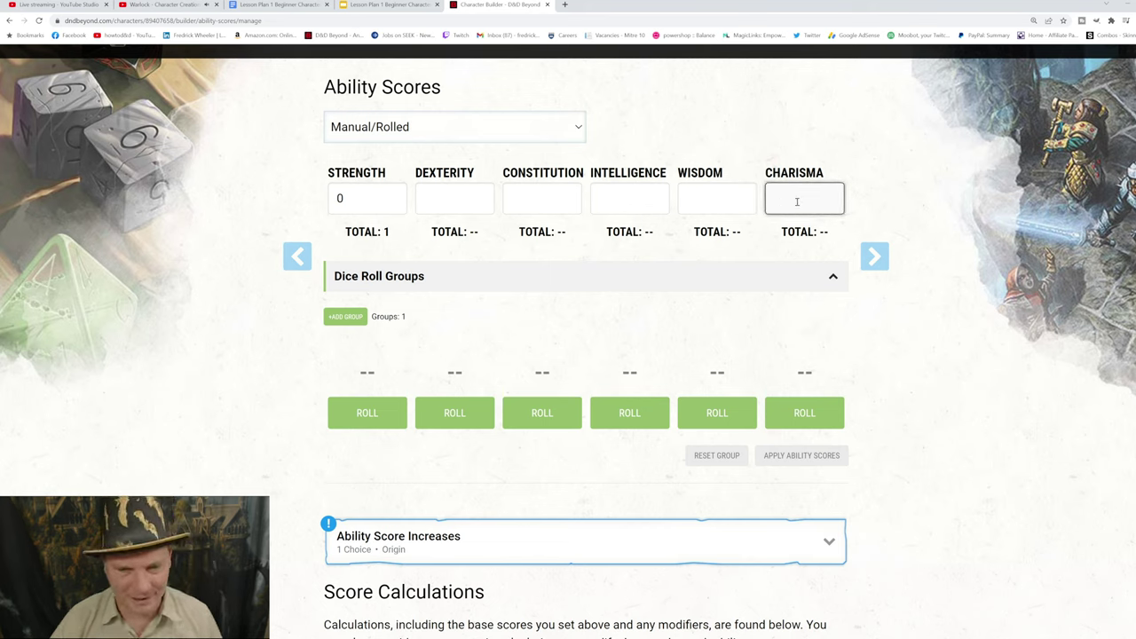
text(17)
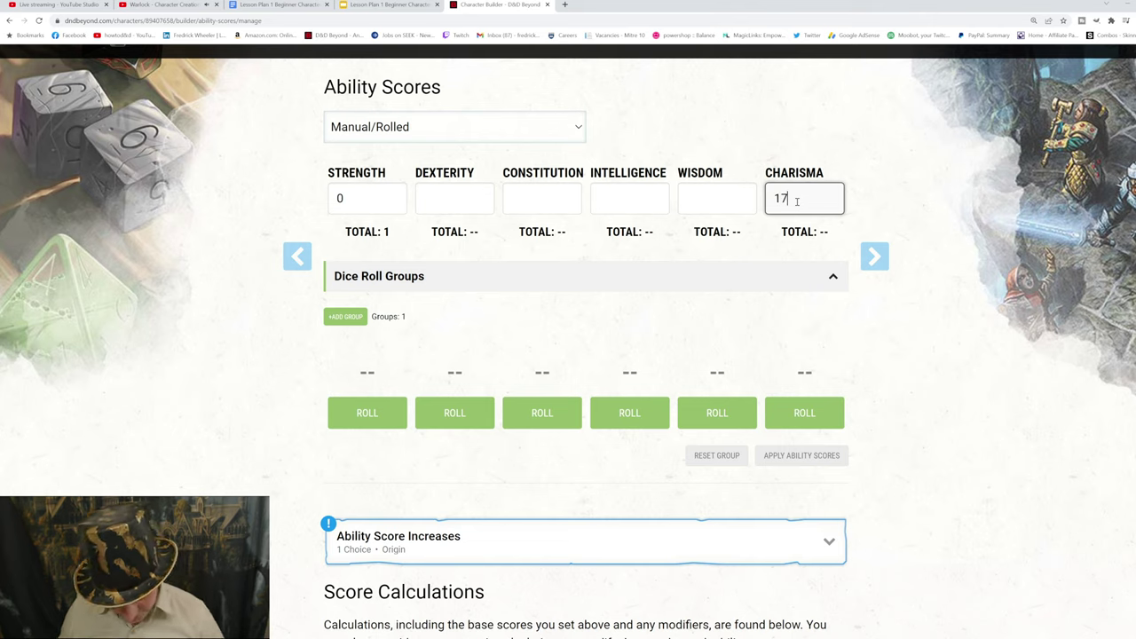
click(875, 194)
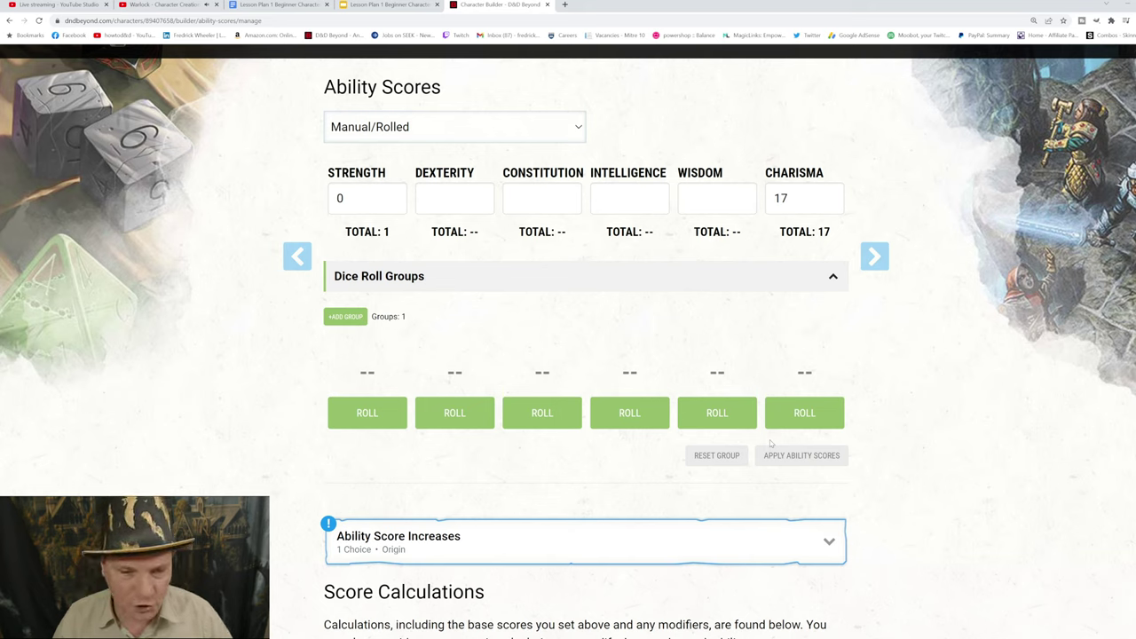
click(532, 200)
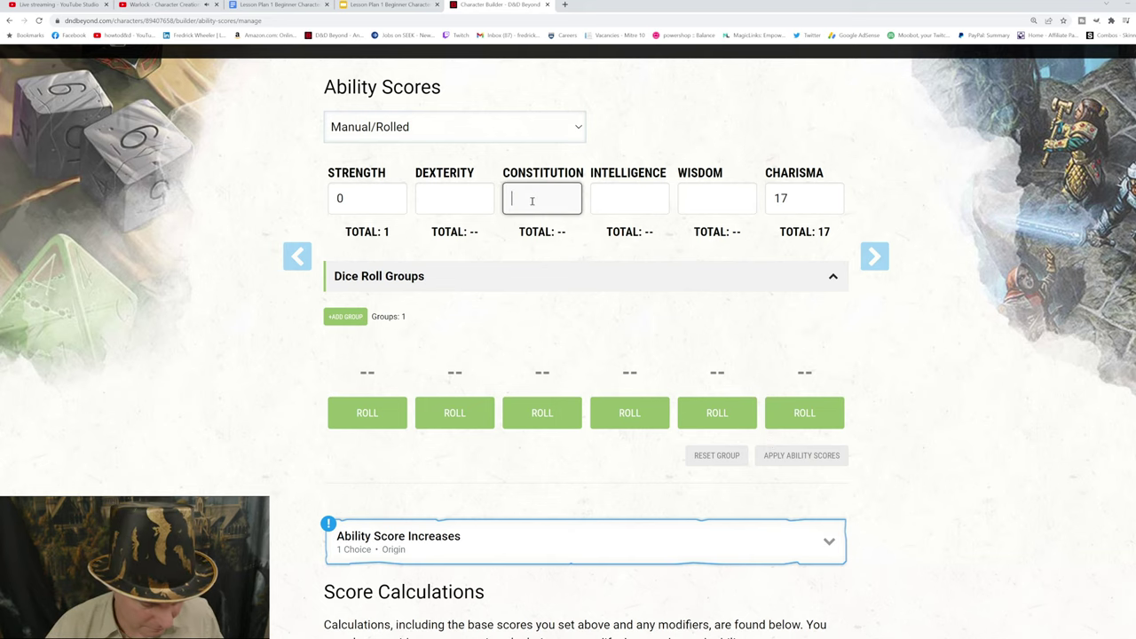
text(16)
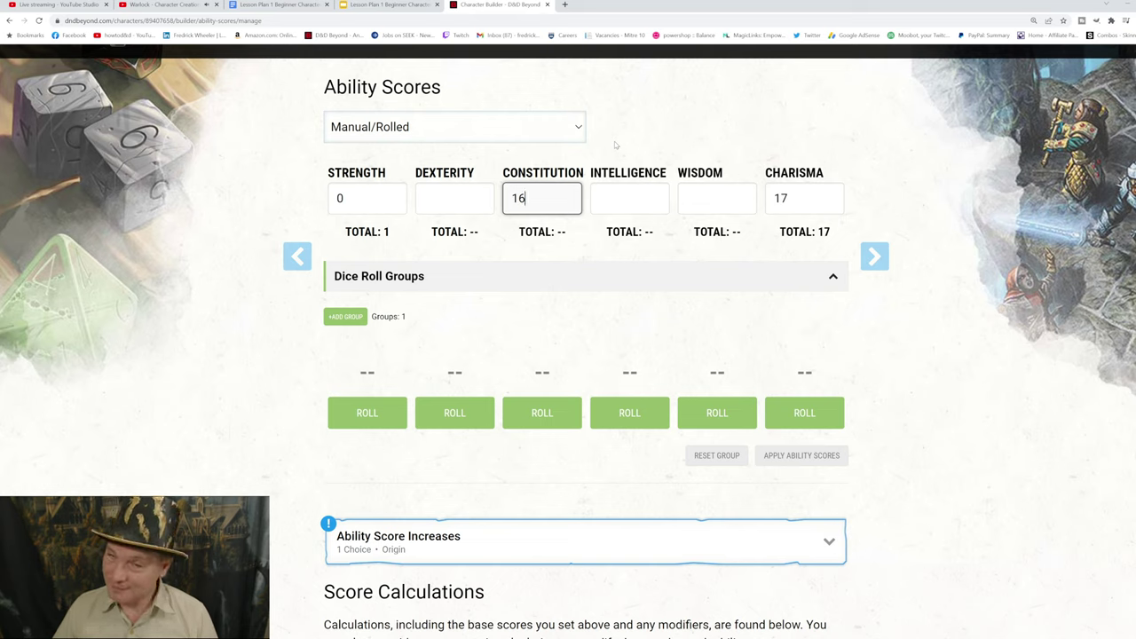
double_click(346, 197)
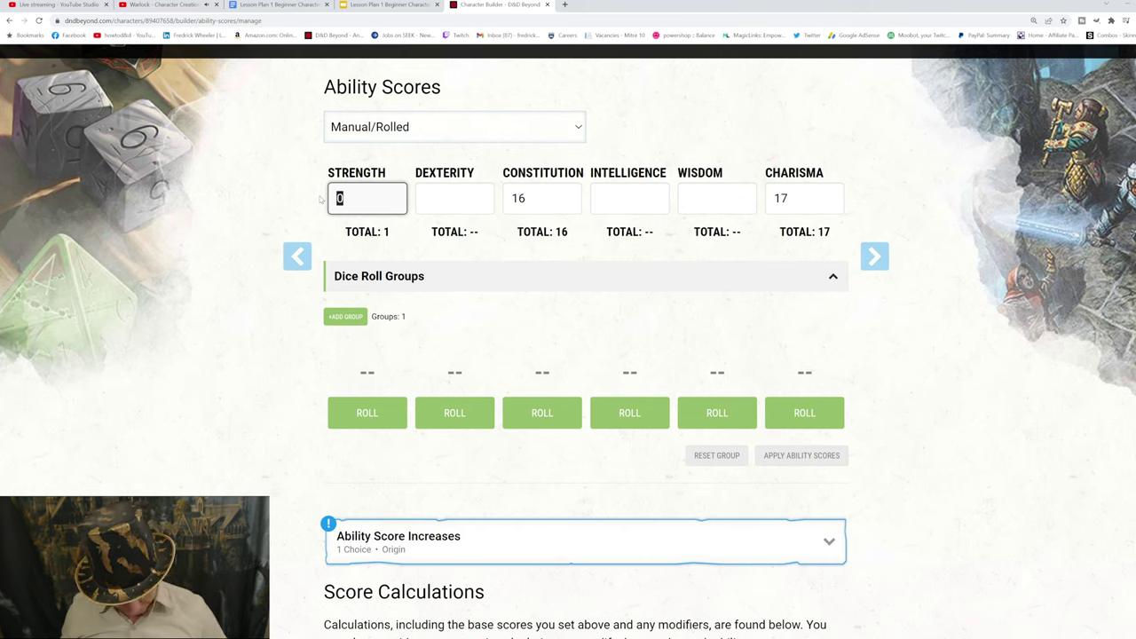
text(3)
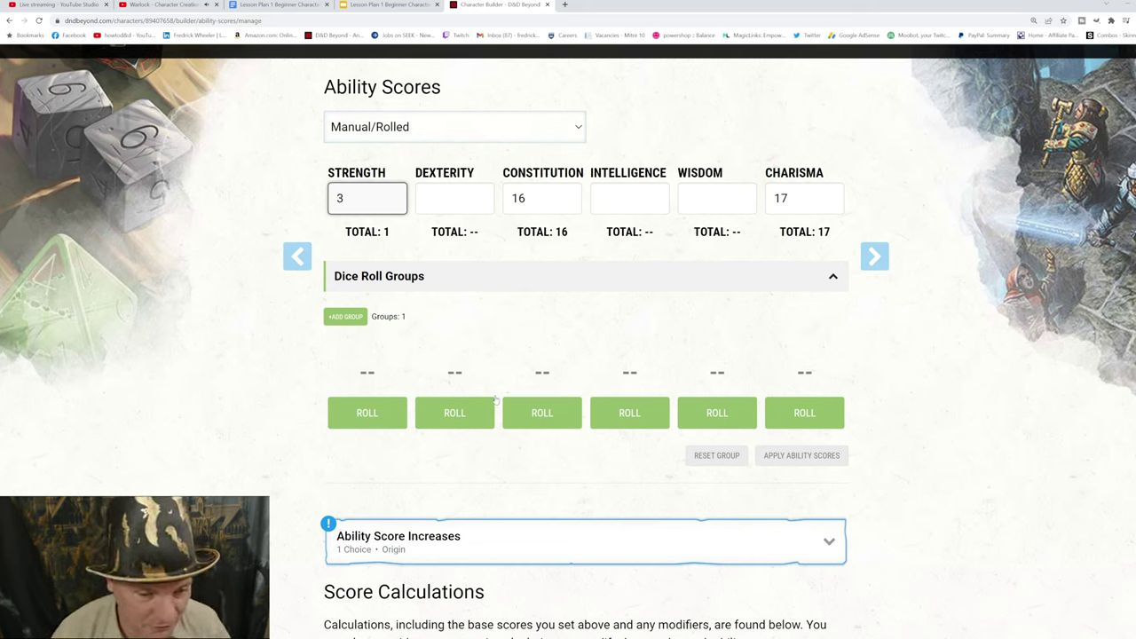
Enter the base ability scores 15 for Dexterity, 6 for Wisdom and 11 for Intelligence
click(449, 206)
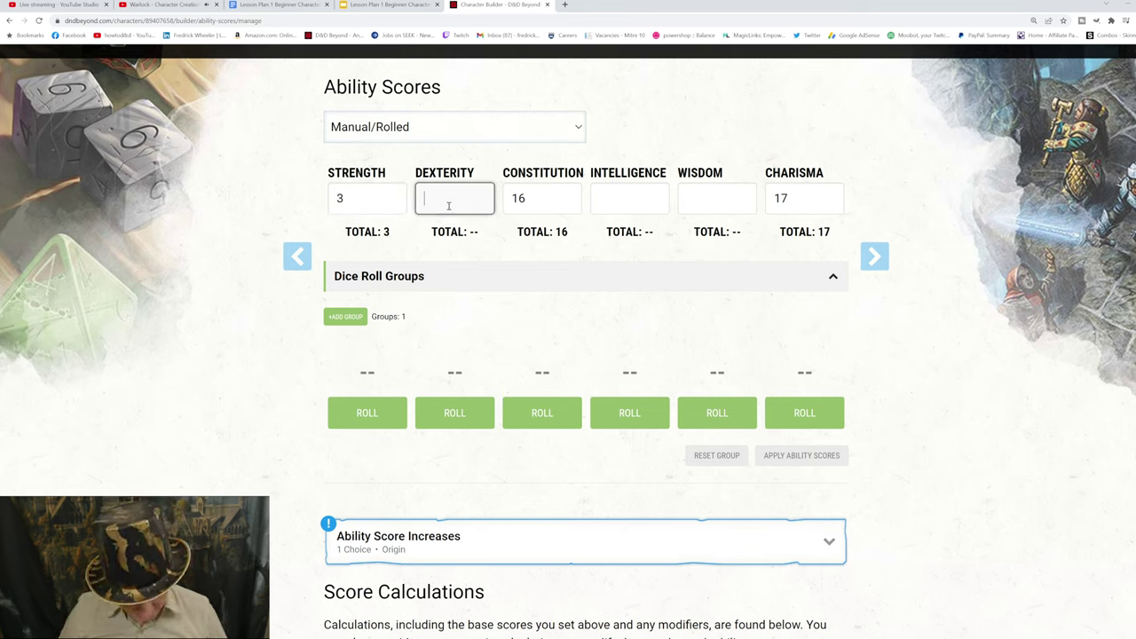
text(15)
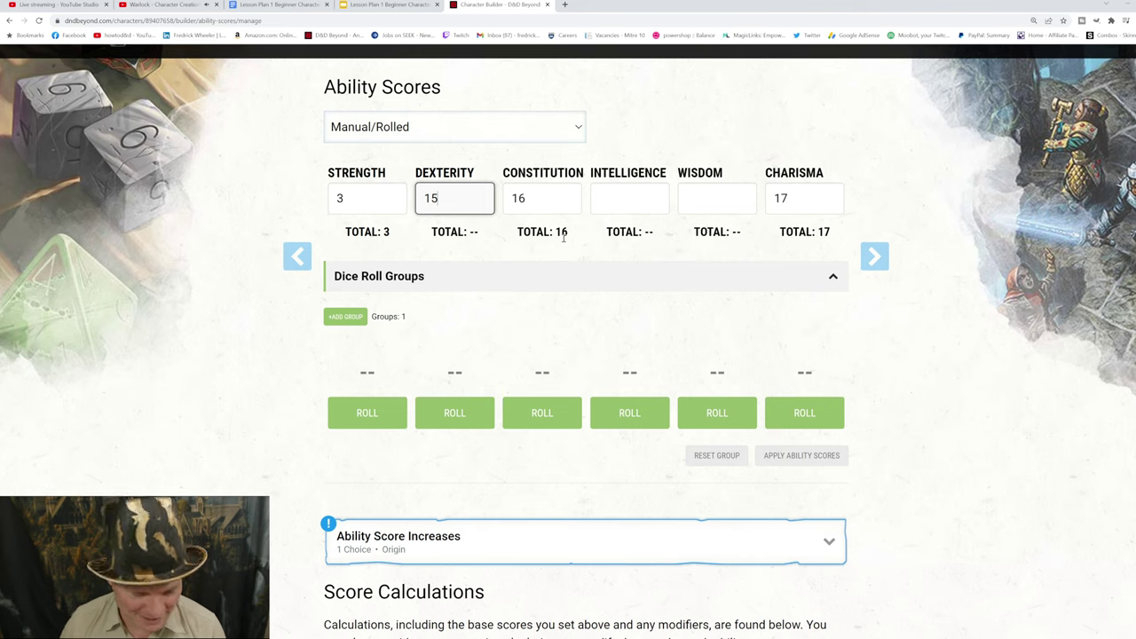
click(713, 202)
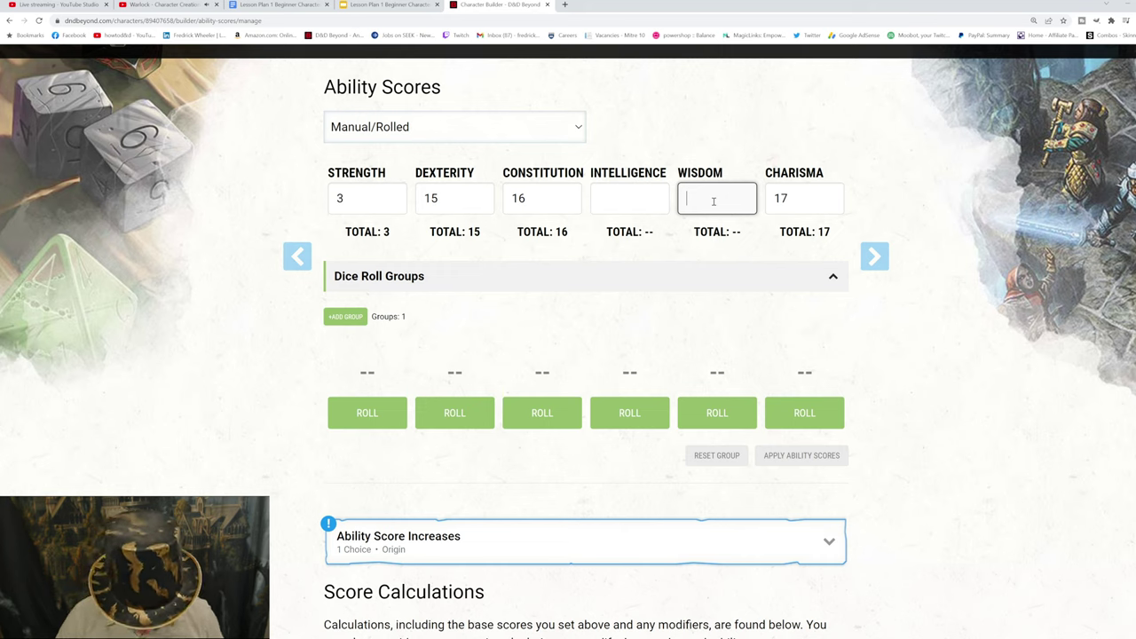
text(6)
click(630, 204)
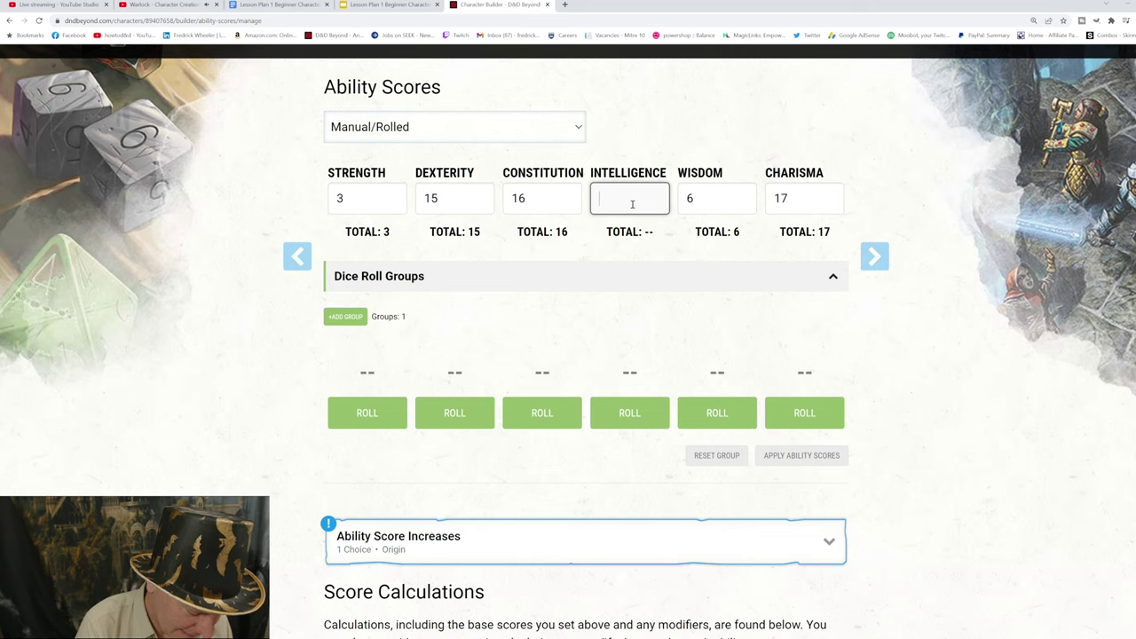
text(11)
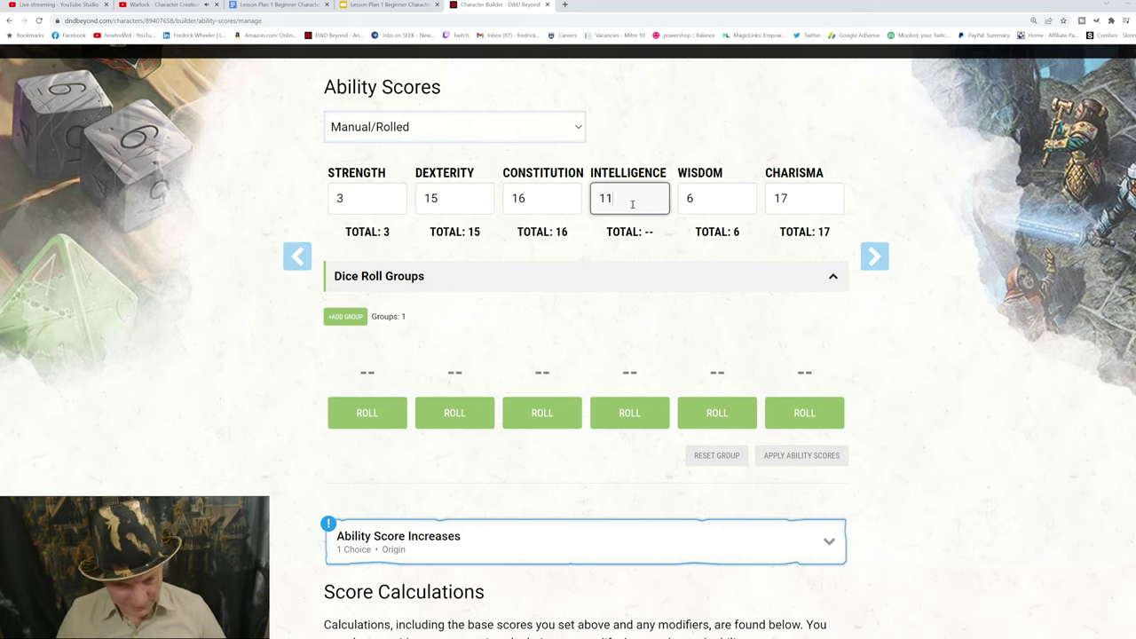
click(676, 135)
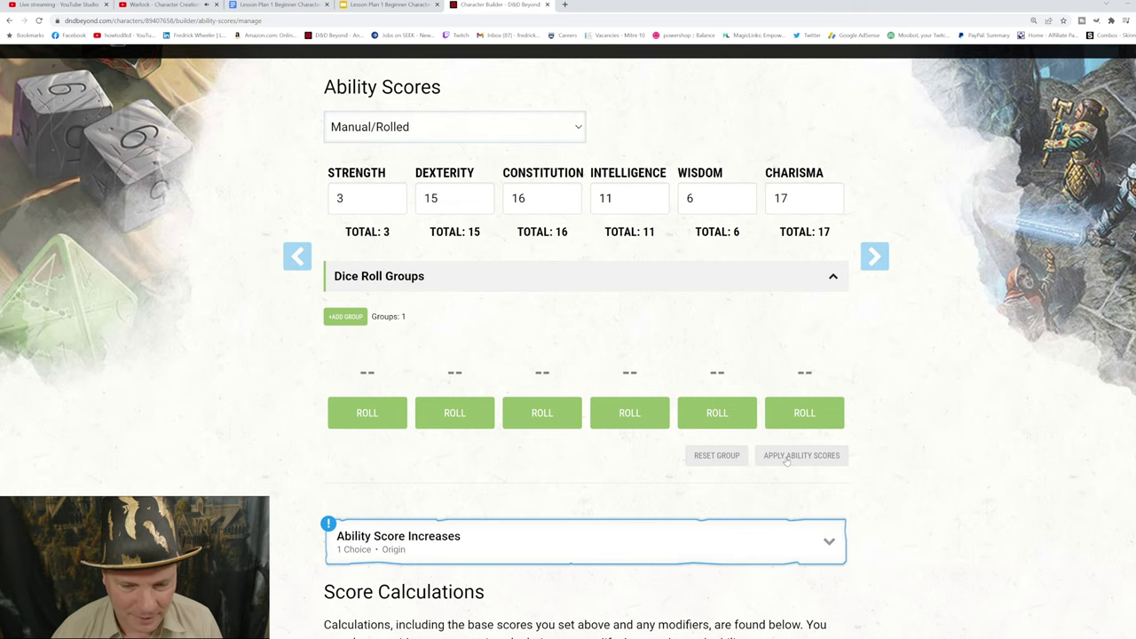
Review the score calculations for all six abilities, including their totals, modifiers and bonuses
scroll(911, 445, down, 2)
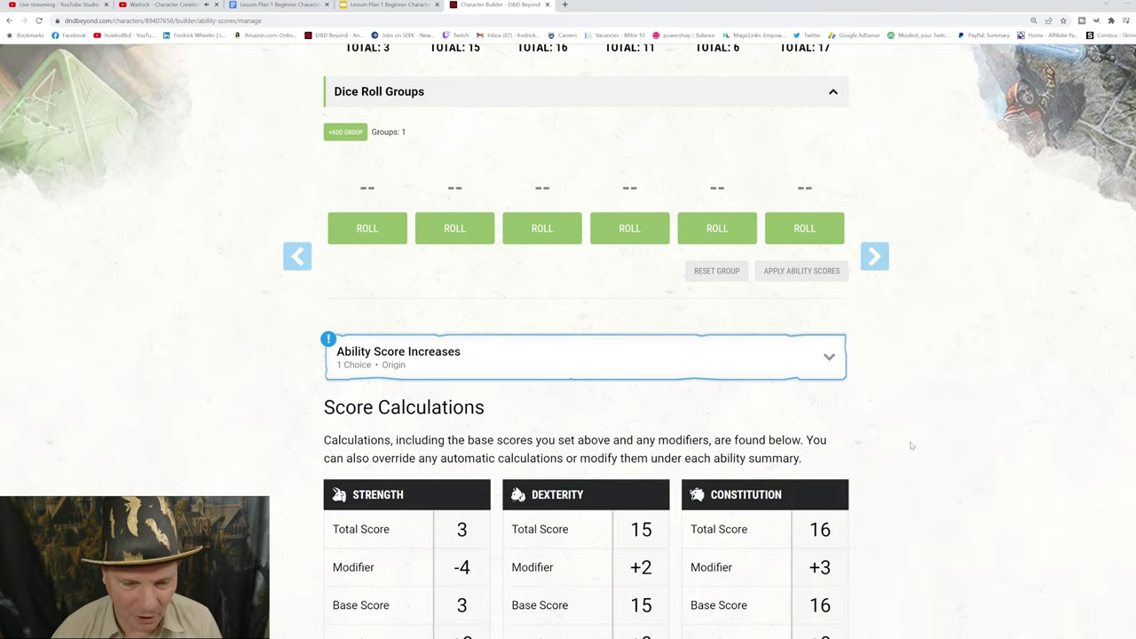
scroll(911, 445, down, 2)
scroll(911, 445, down, 2)
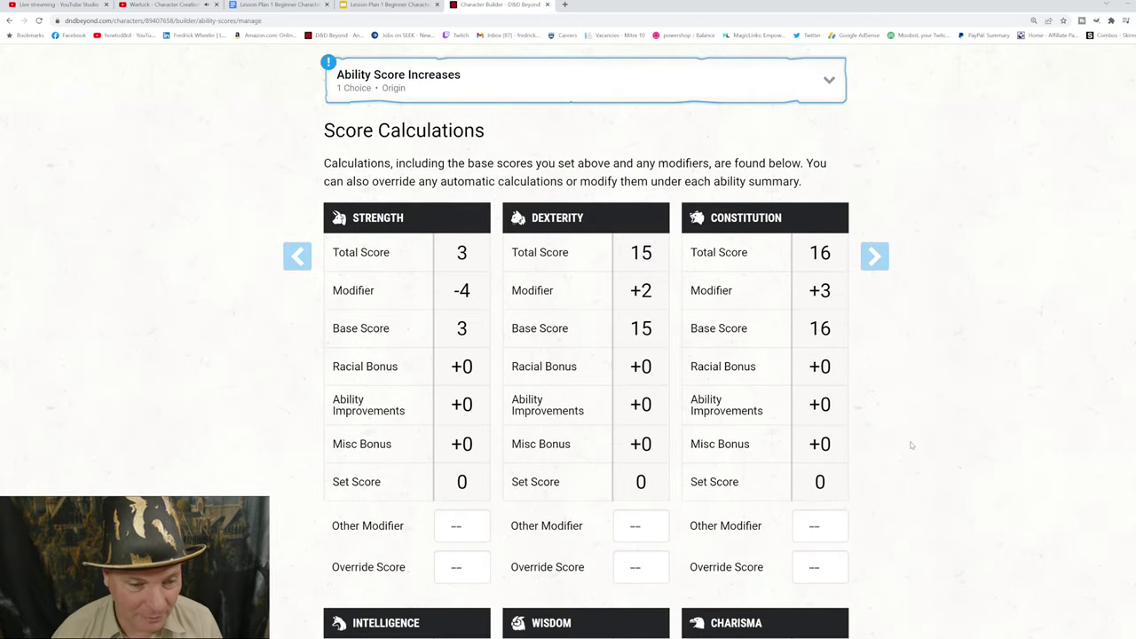
scroll(911, 446, down, 2)
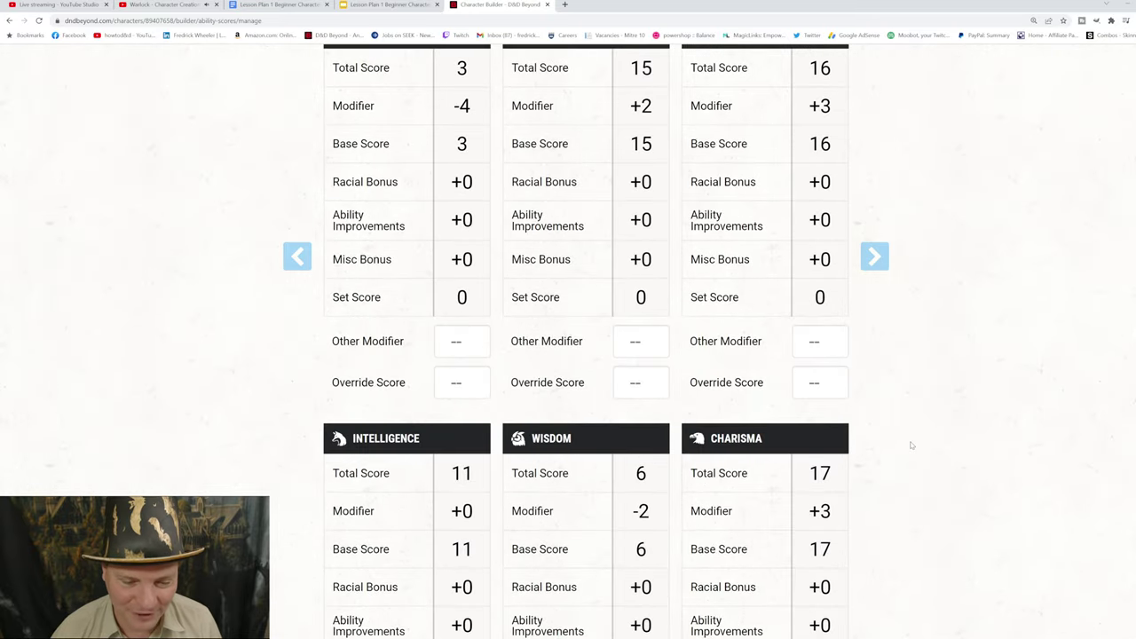
scroll(911, 446, down, 3)
scroll(911, 445, down, 2)
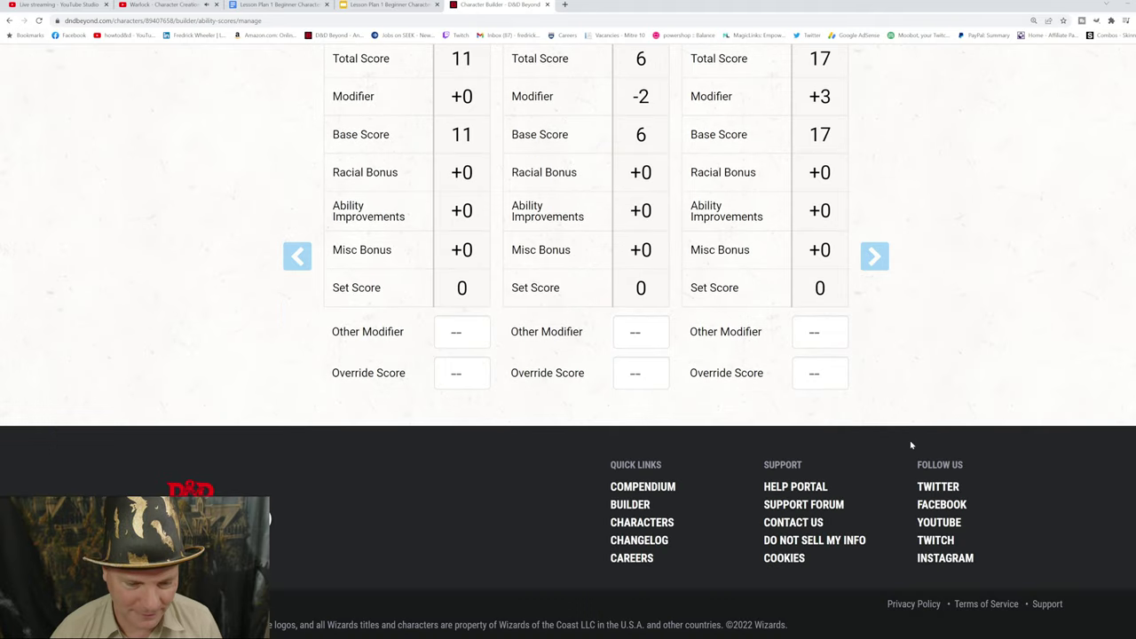
scroll(911, 445, up, 3)
scroll(912, 446, up, 8)
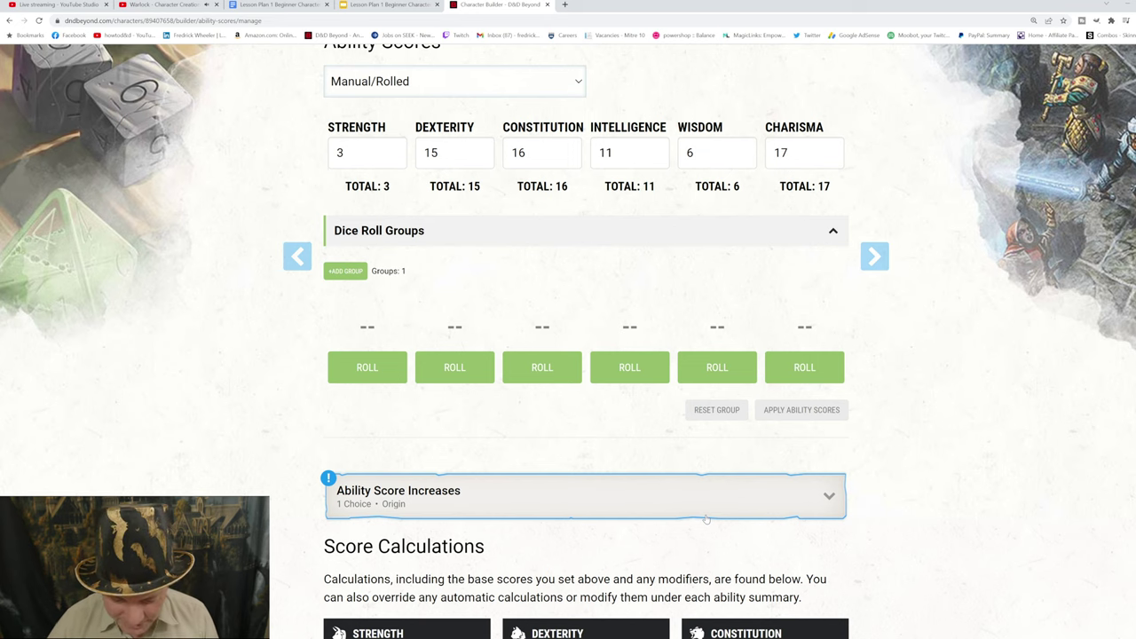
Set the Ability Score Increases choice to Increase three scores (+1 / +1 / +1)
scroll(851, 517, down, 1)
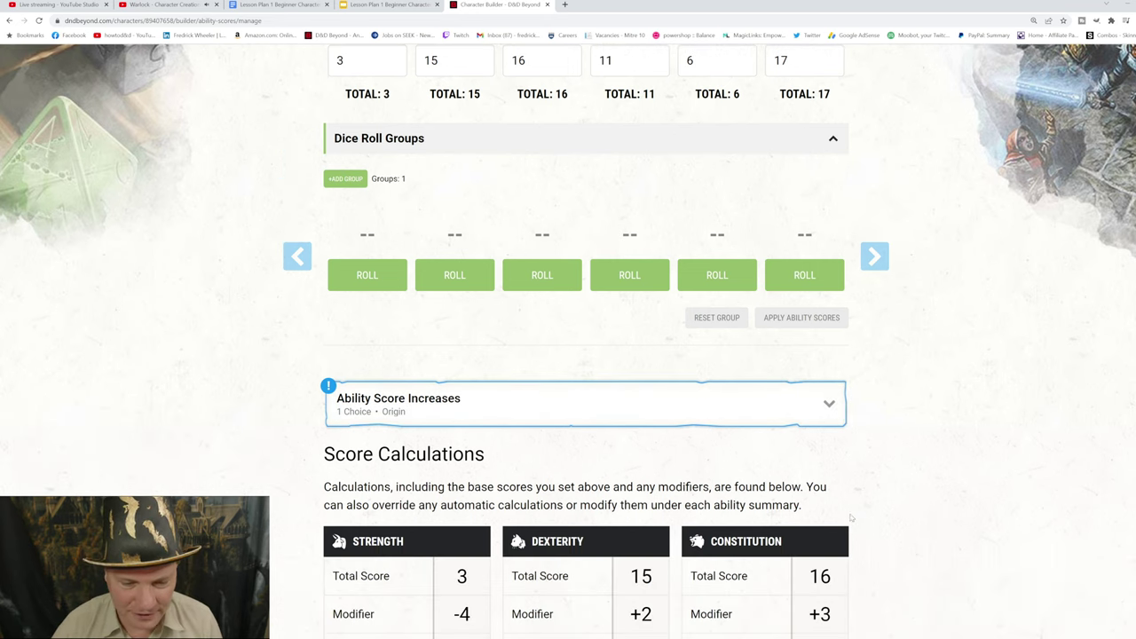
click(824, 415)
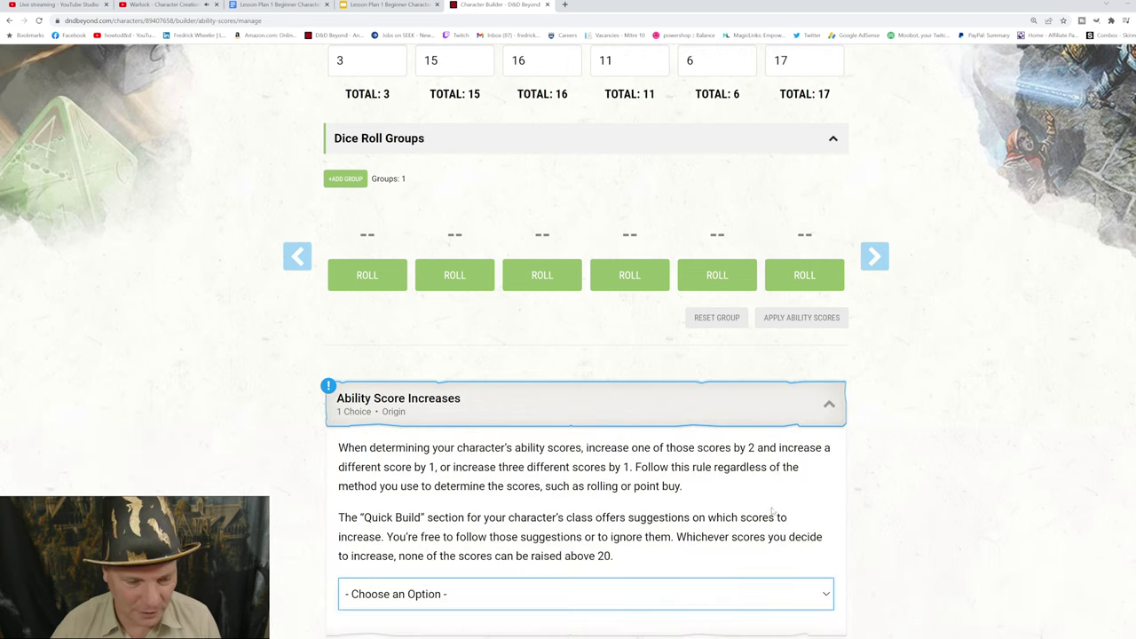
scroll(736, 524, down, 2)
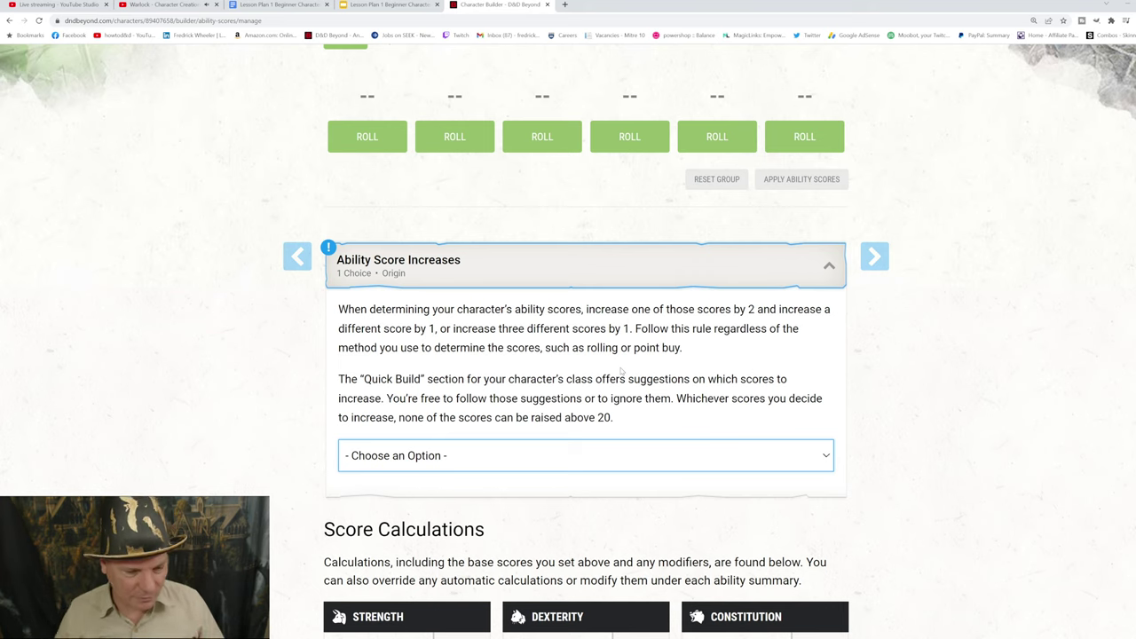
click(501, 490)
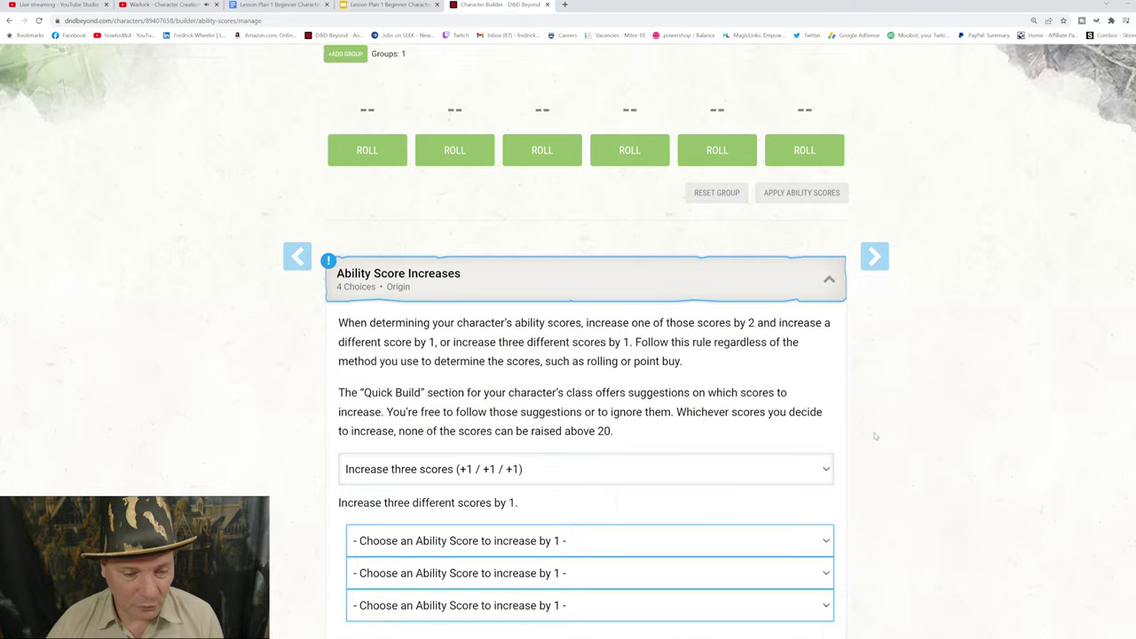
Check the base scores and assign the three +1 increases to Dexterity, Intelligence and Charisma
scroll(874, 435, down, 1)
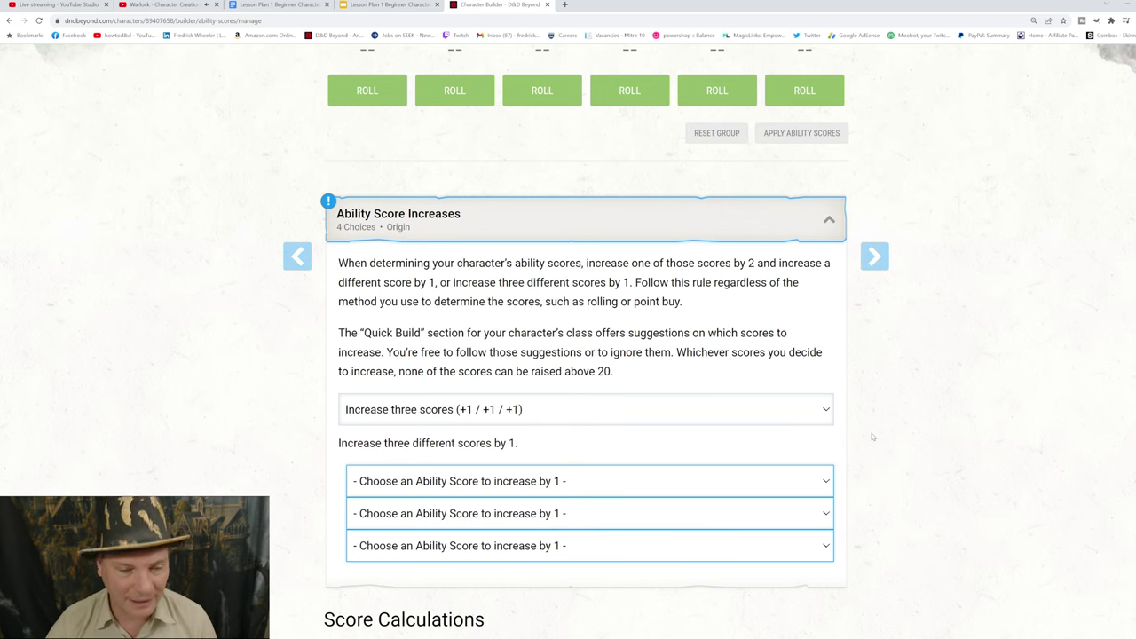
scroll(821, 399, up, 1)
scroll(821, 400, up, 3)
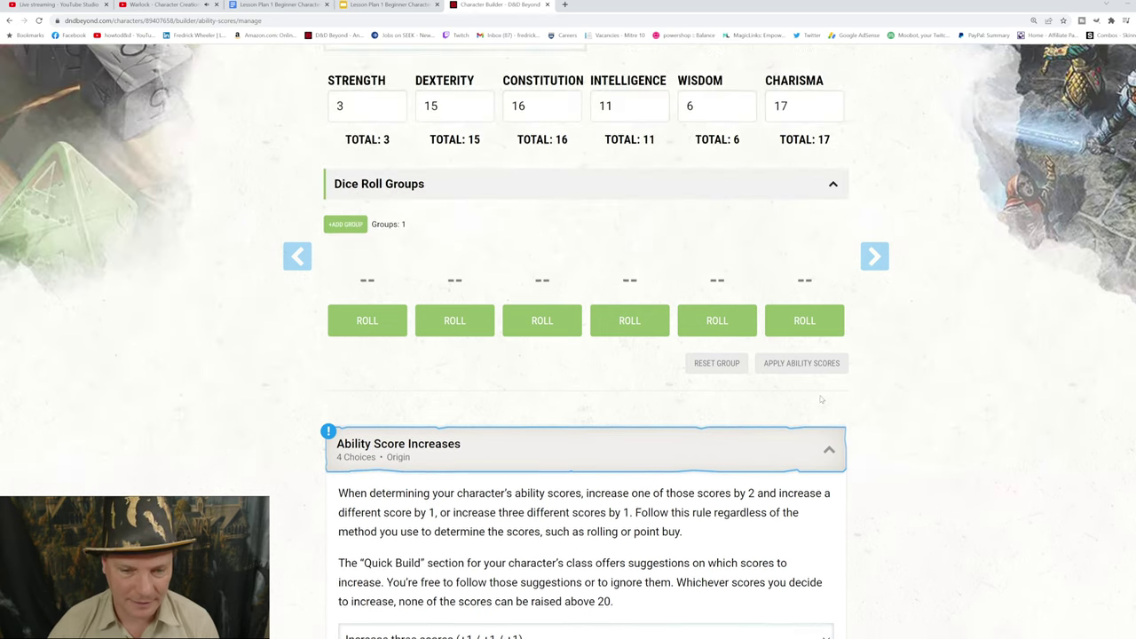
scroll(821, 400, up, 1)
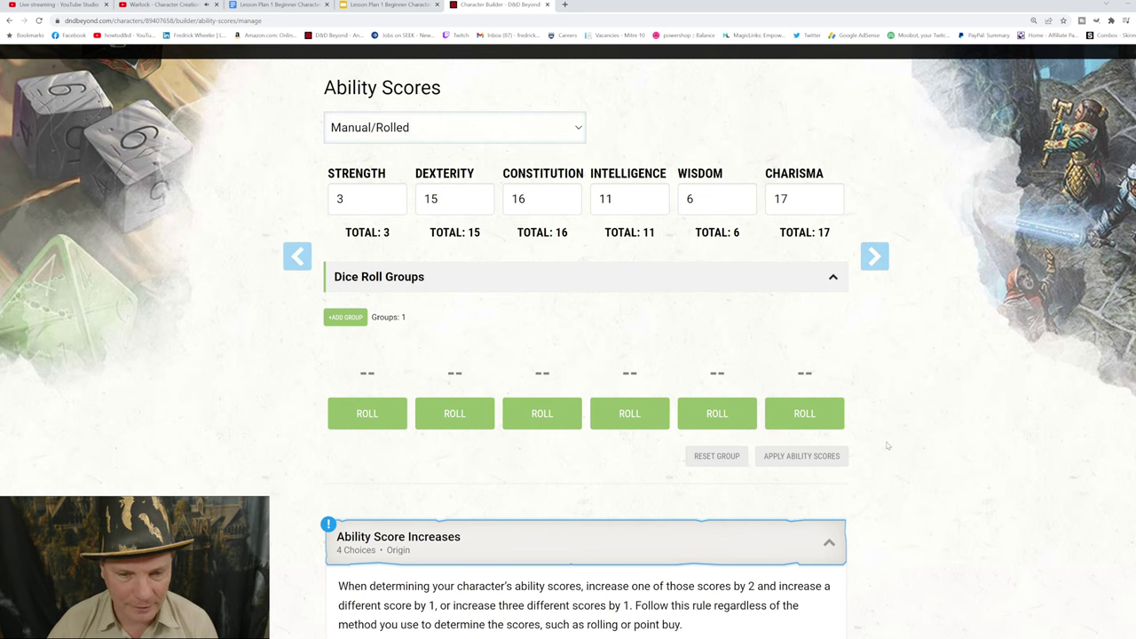
scroll(886, 445, down, 2)
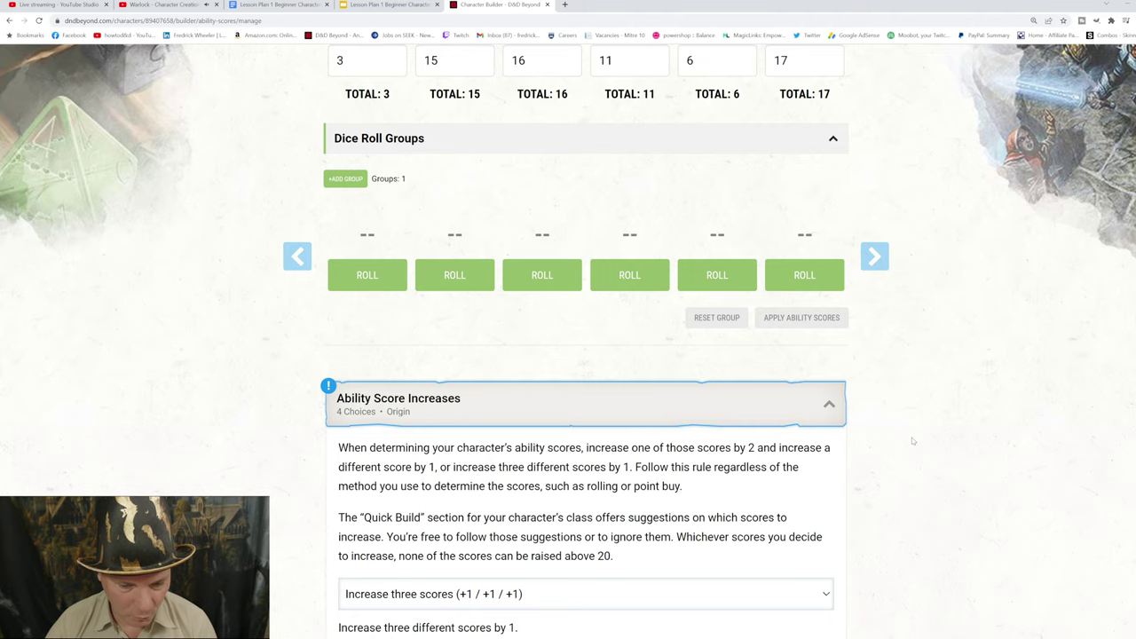
scroll(912, 440, down, 3)
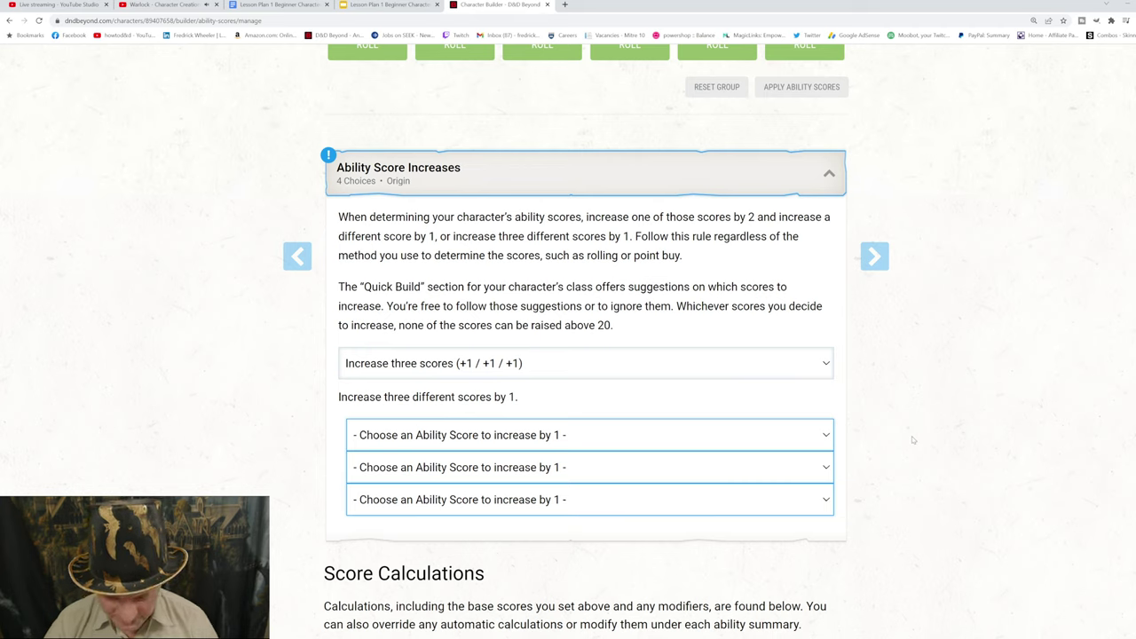
click(816, 435)
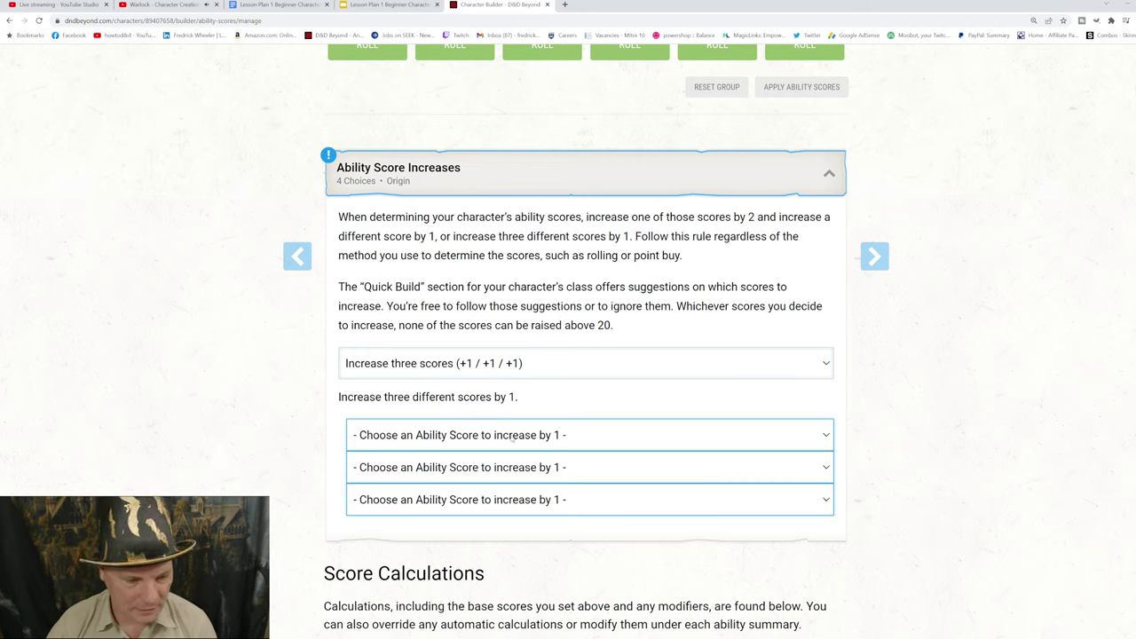
click(397, 503)
click(585, 481)
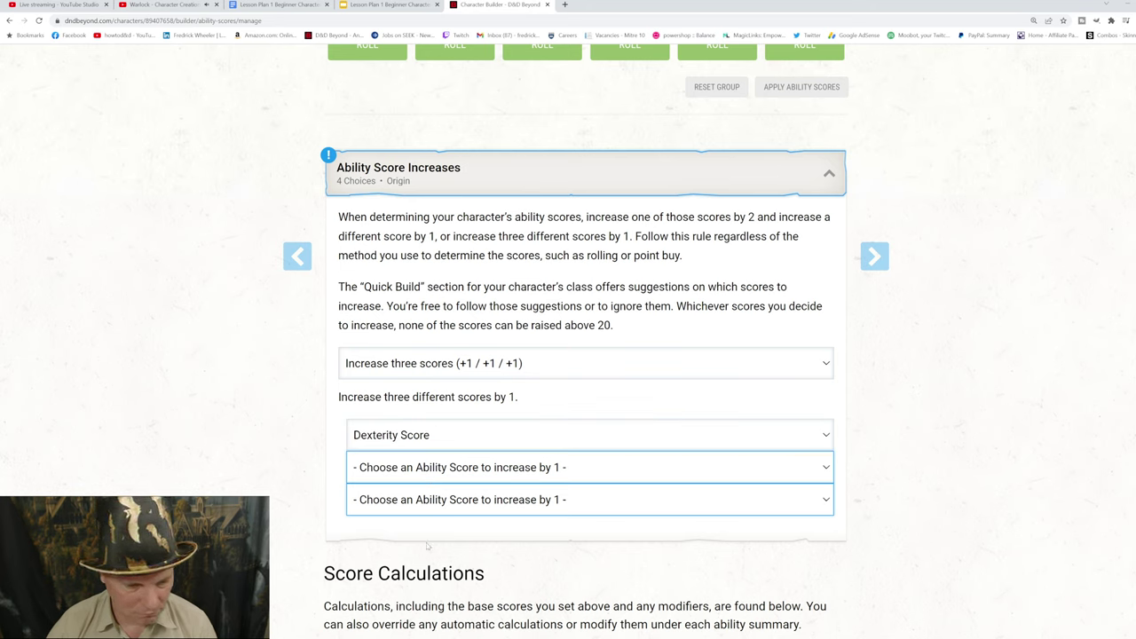
click(429, 548)
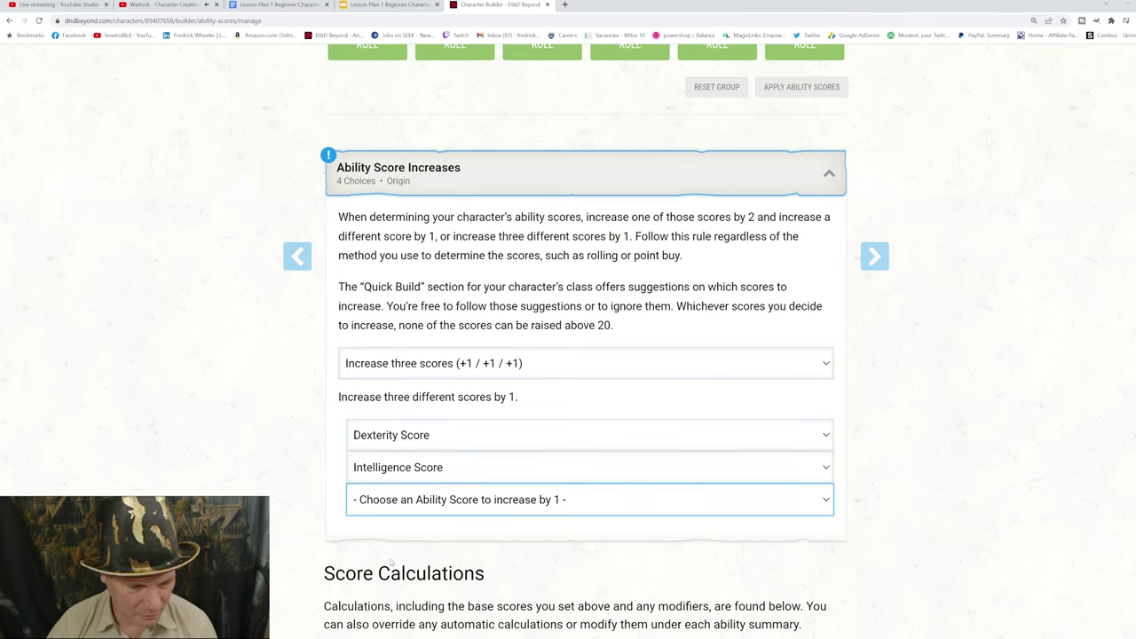
click(384, 545)
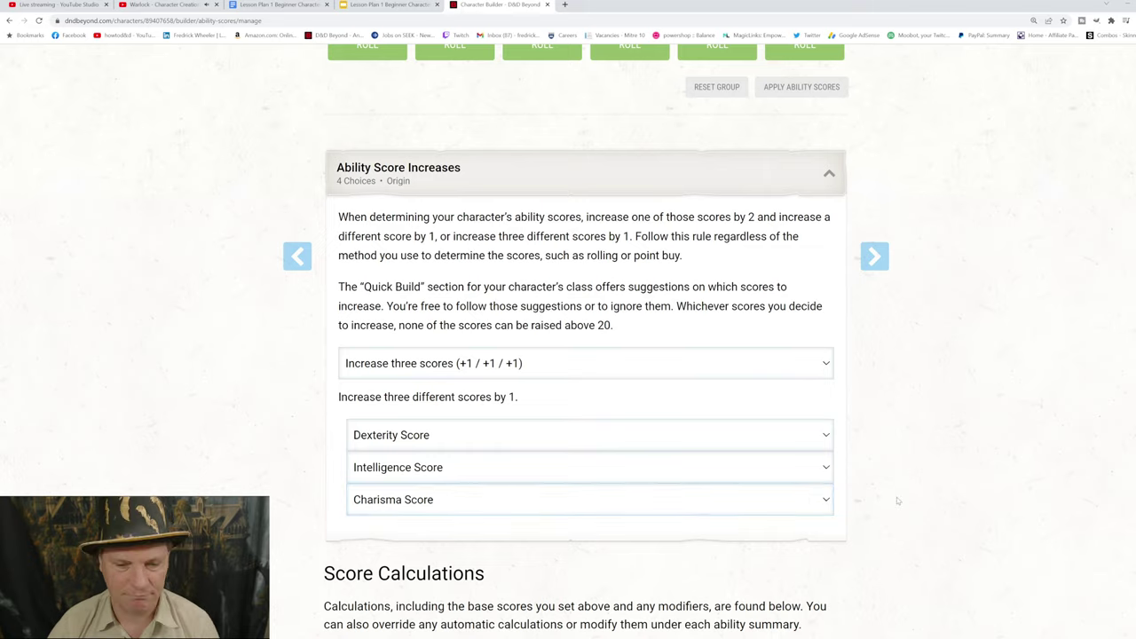
Review the updated score calculations for all abilities and proceed to the description stage
scroll(896, 497, down, 3)
scroll(897, 498, down, 3)
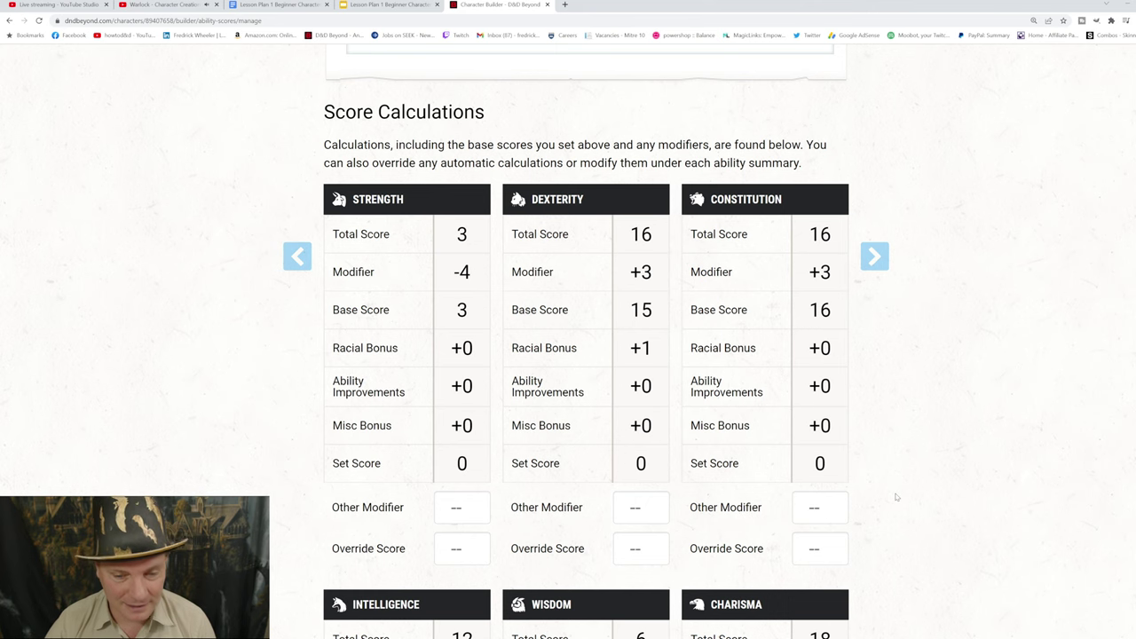
scroll(896, 496, down, 3)
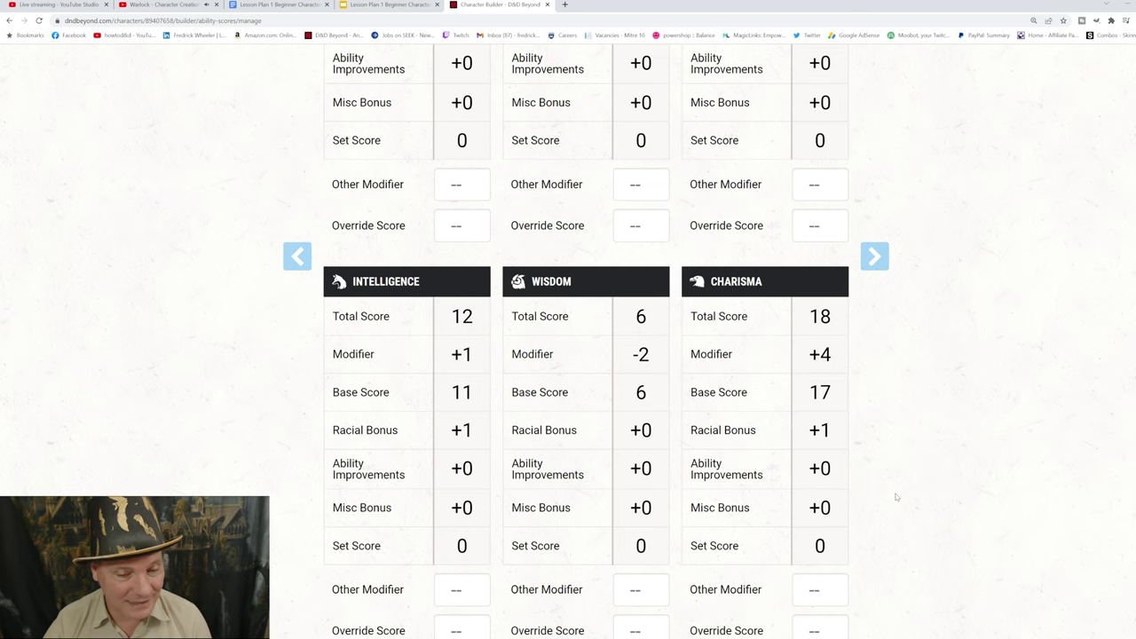
scroll(897, 497, down, 3)
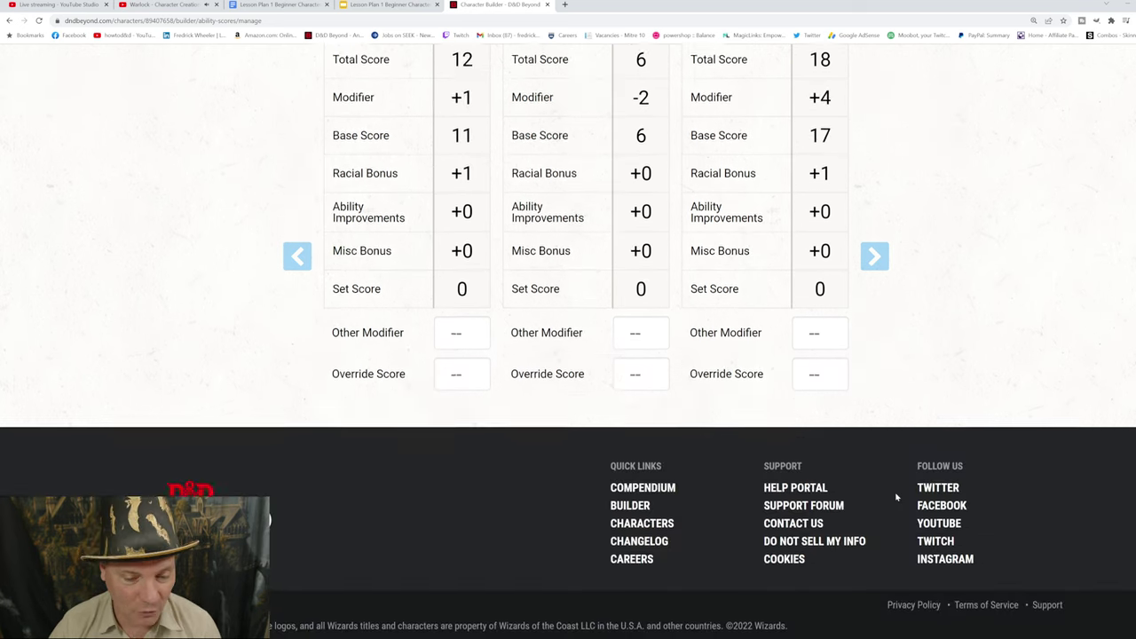
scroll(896, 497, up, 13)
scroll(896, 497, up, 4)
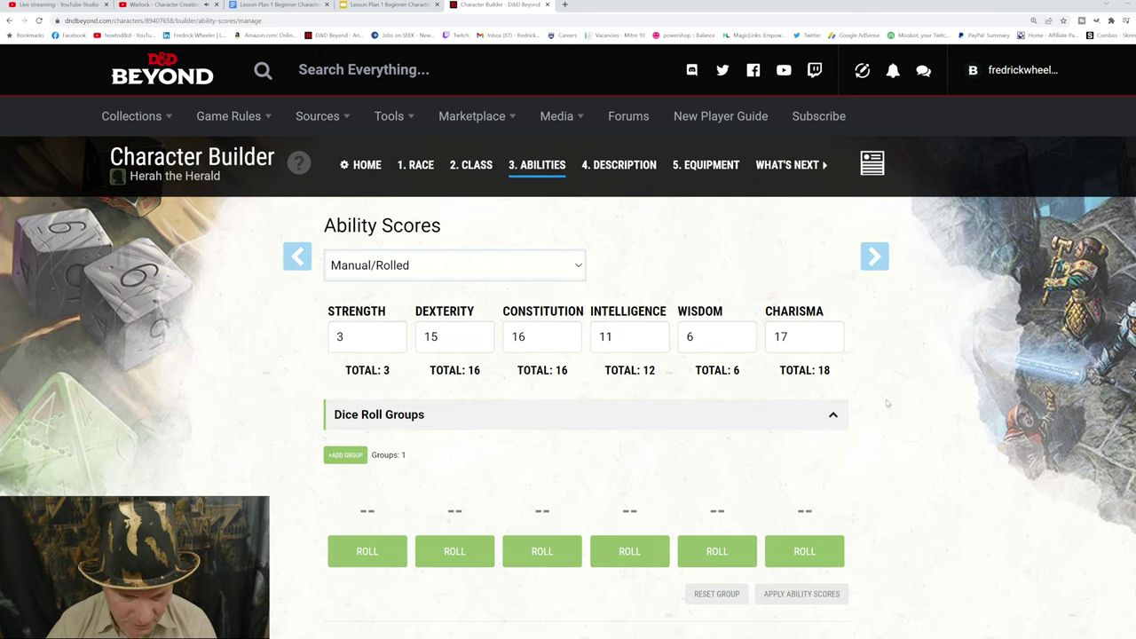
click(877, 258)
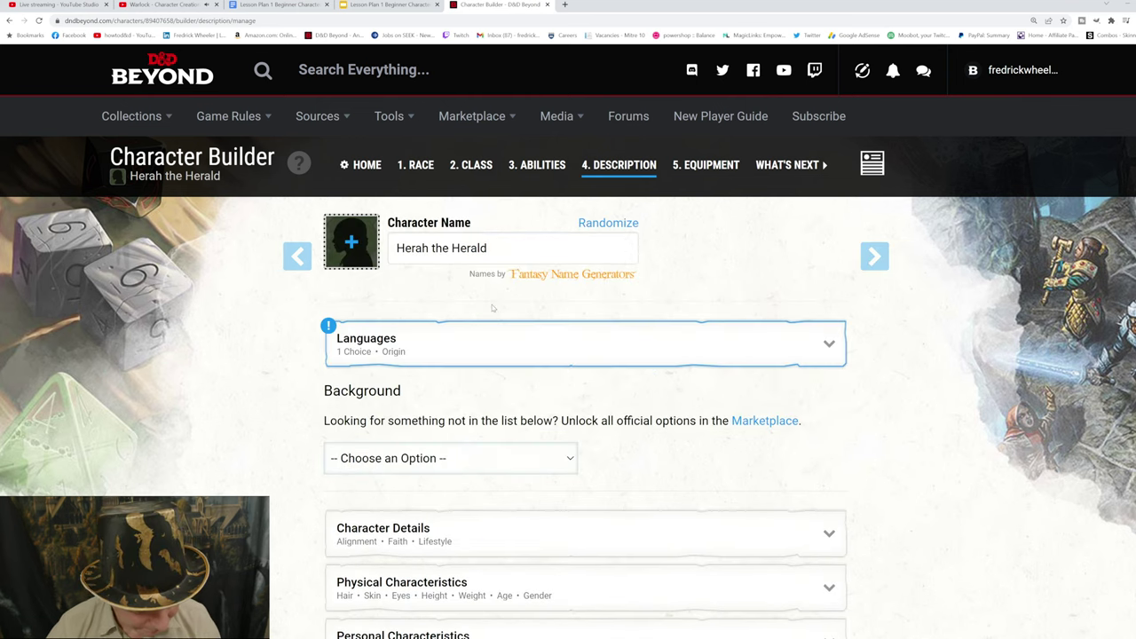
Append "/Mork the Dreaded" to the existing character name
click(492, 248)
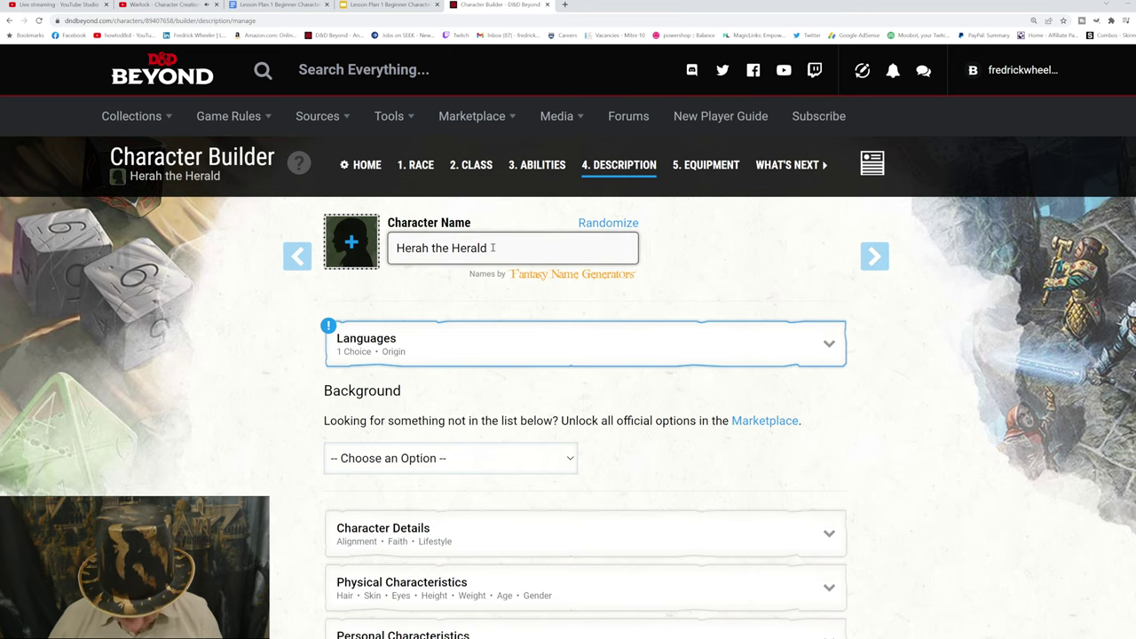
text(/Mork)
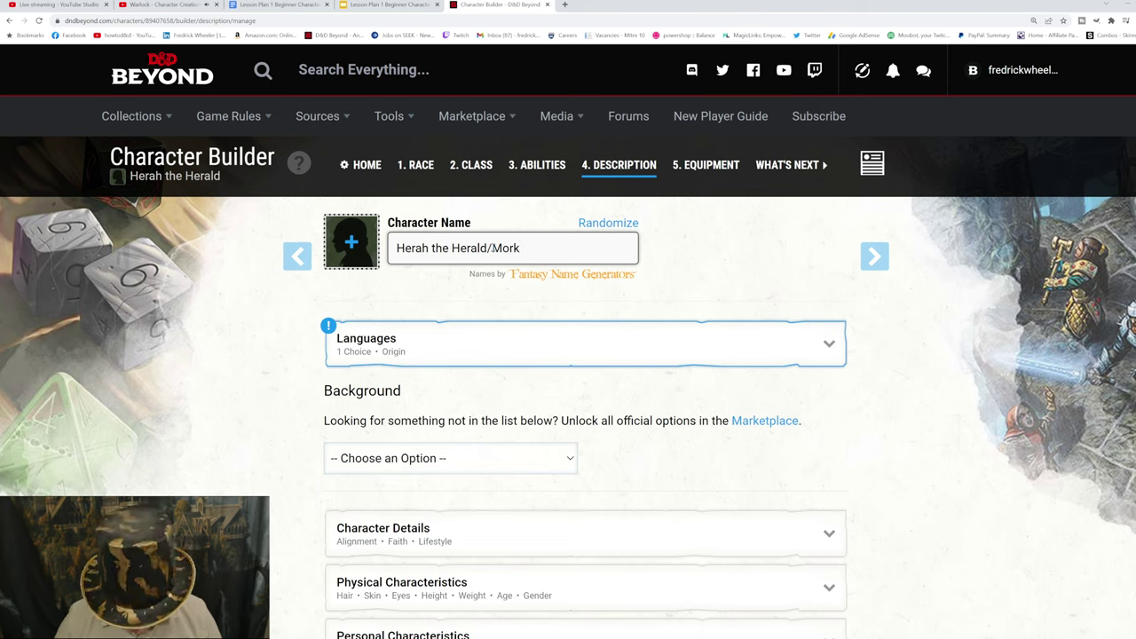
text( the Dreaded)
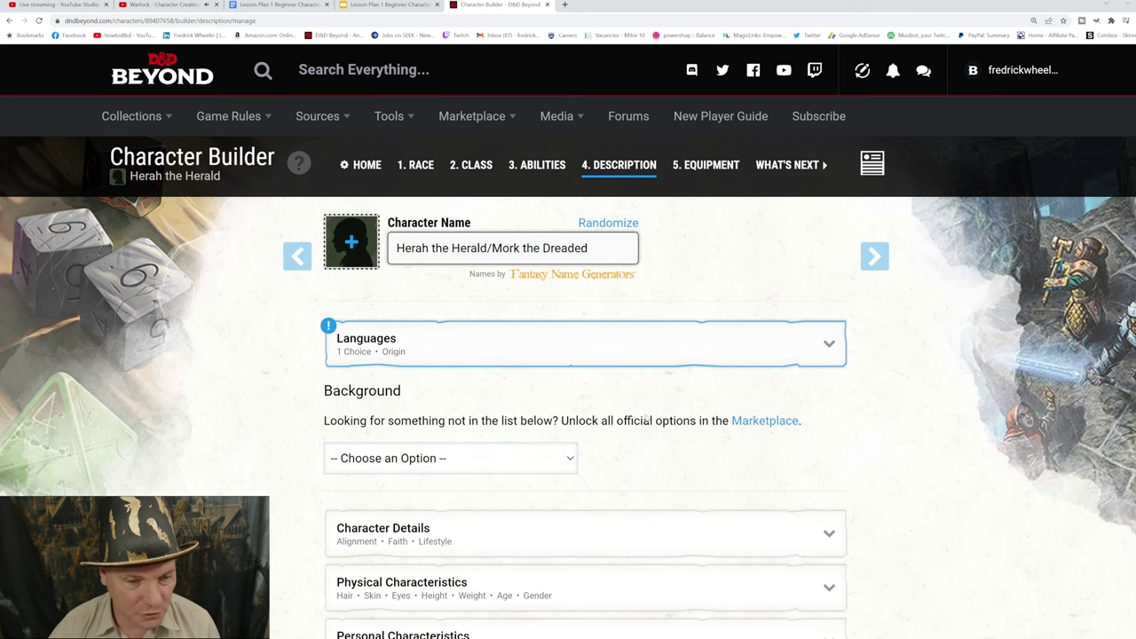
Choose Sage as the character's background
scroll(643, 411, down, 2)
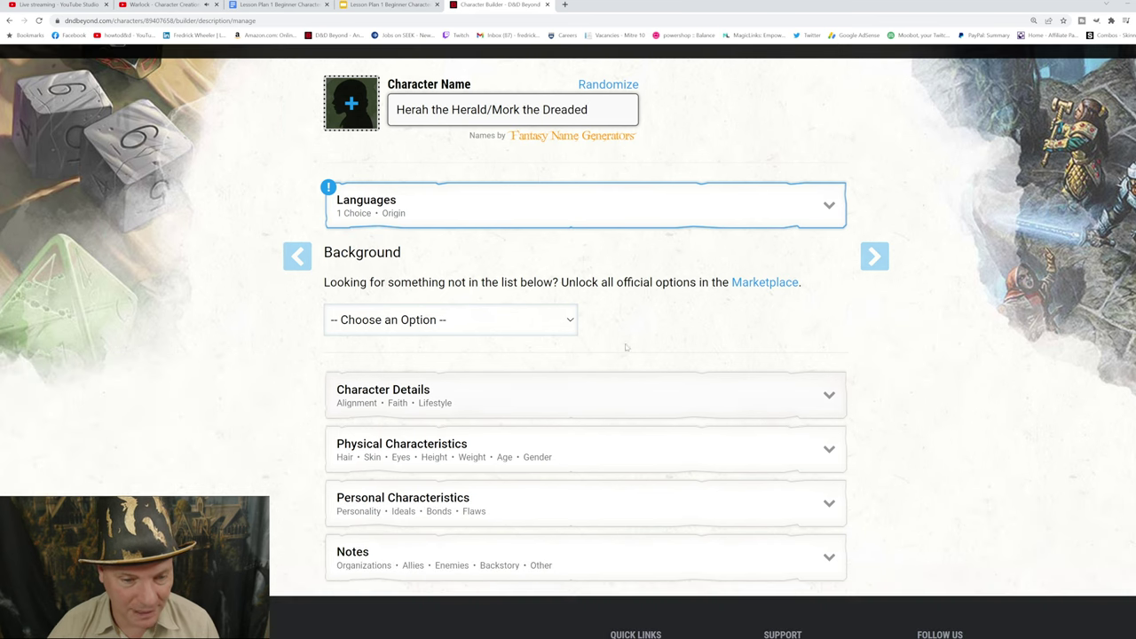
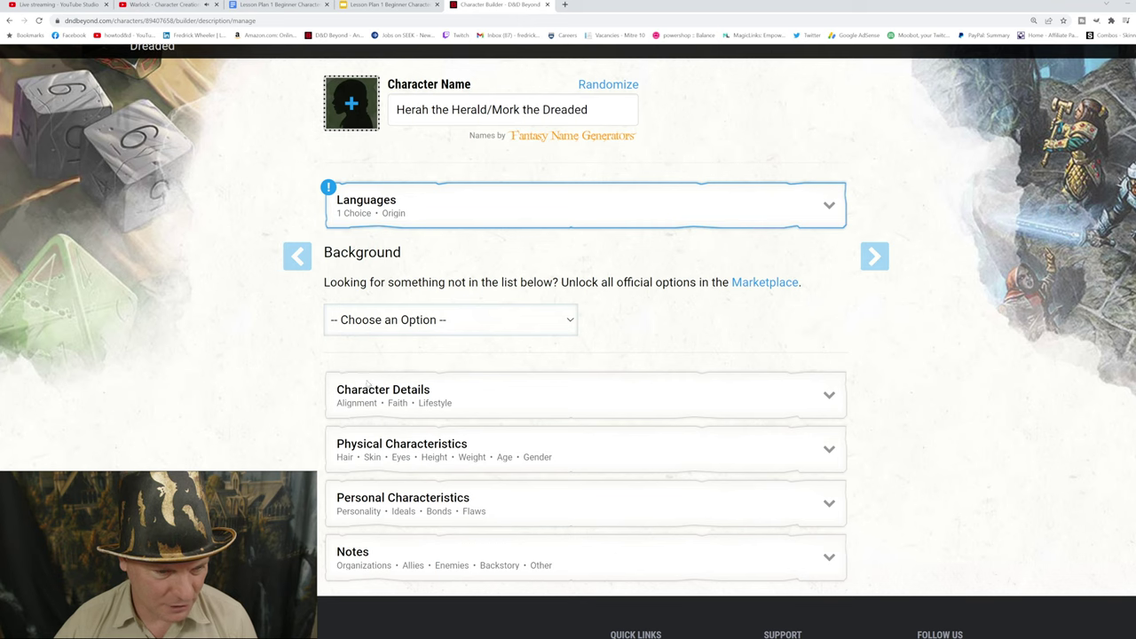
click(362, 487)
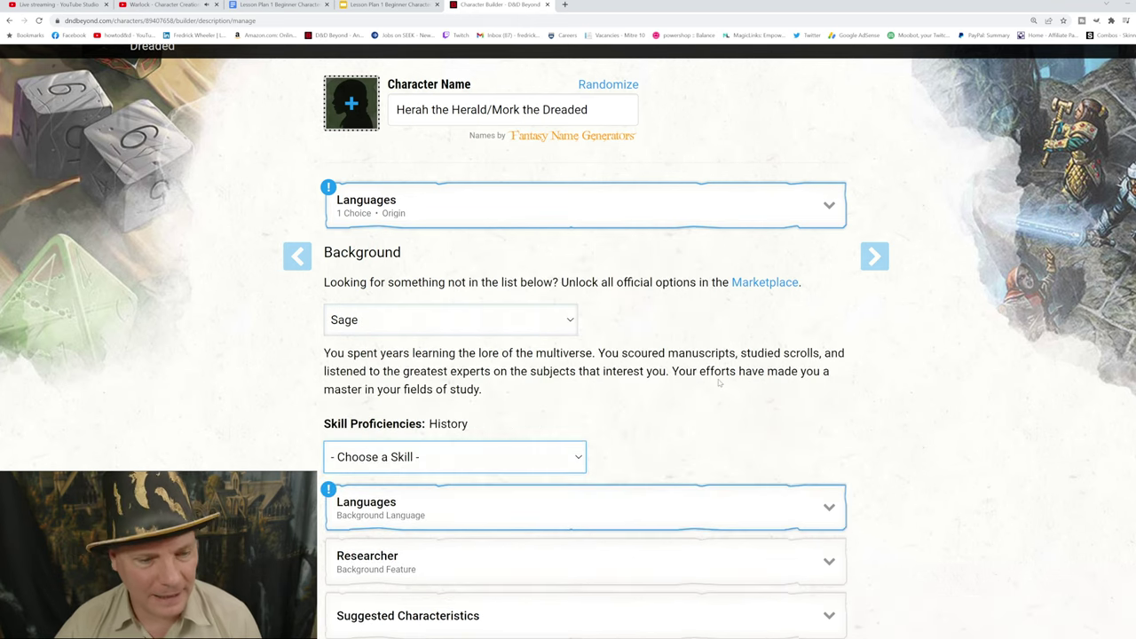
Choose Draconic as the origin language and Performance as the Sage background's additional skill proficiency
click(828, 210)
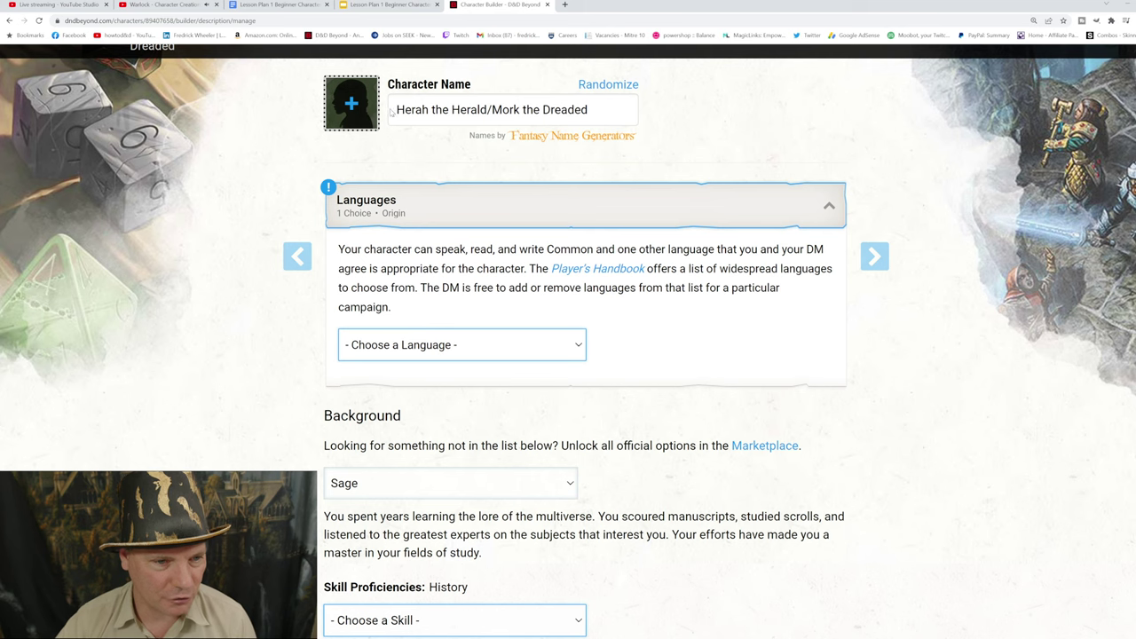
click(461, 344)
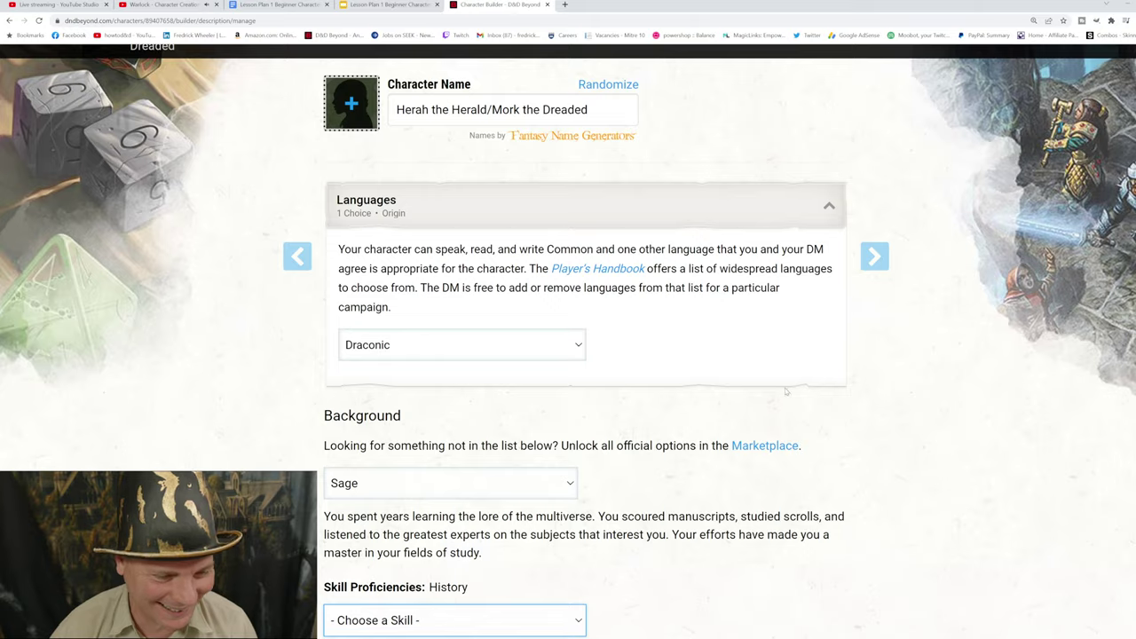
scroll(734, 409, down, 4)
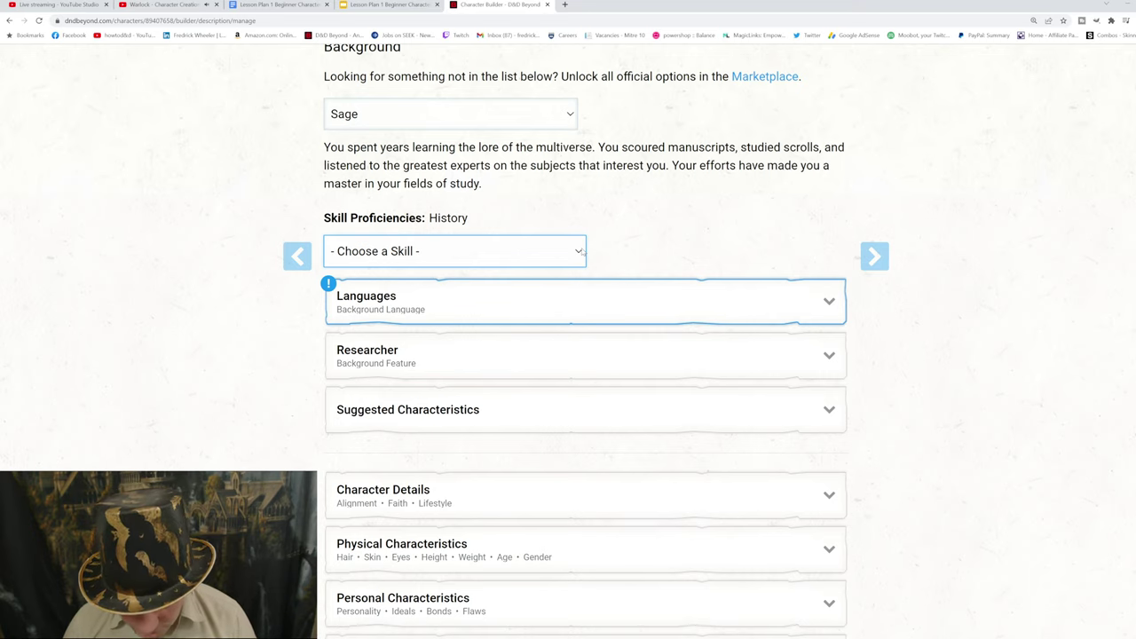
click(395, 413)
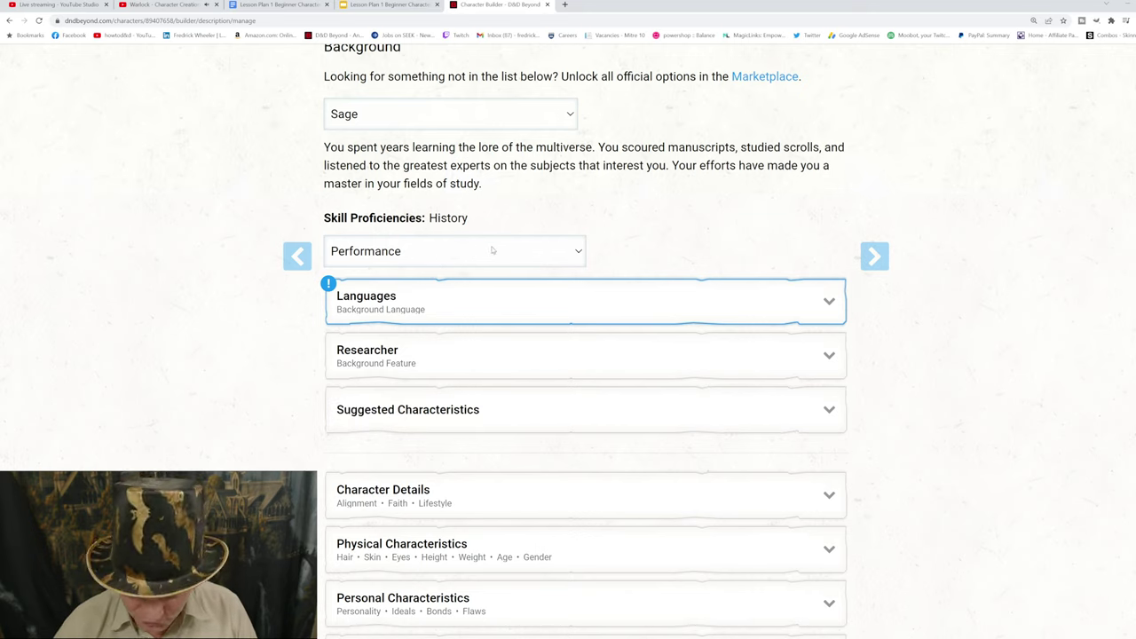
Read the Researcher feature and set the two background languages to Abyssal and Undercommon
click(723, 315)
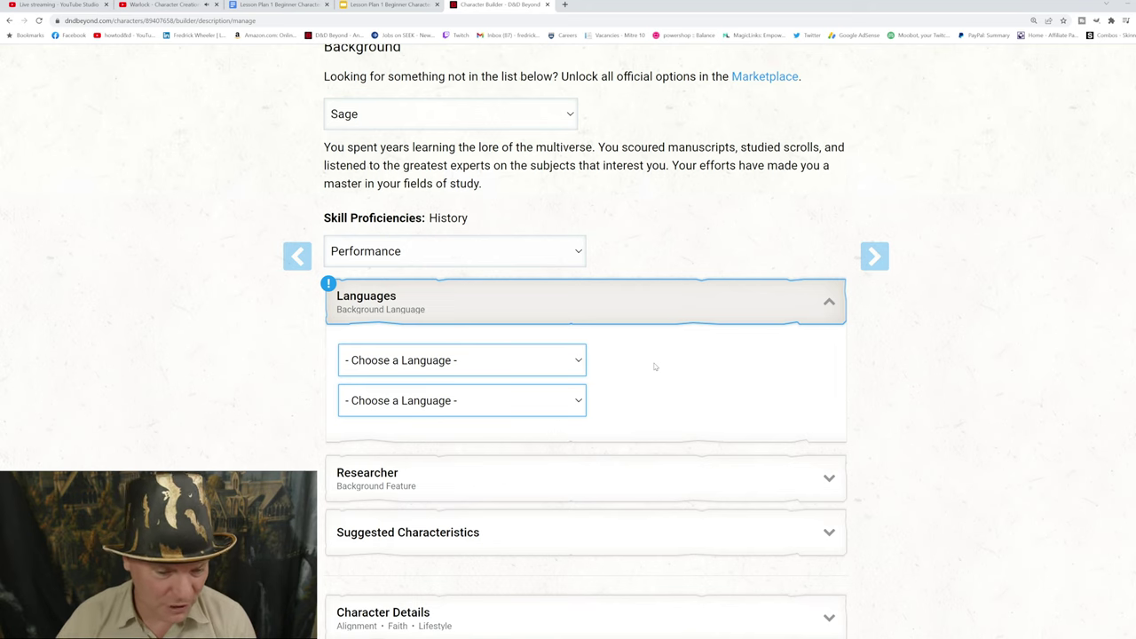
scroll(675, 489, down, 1)
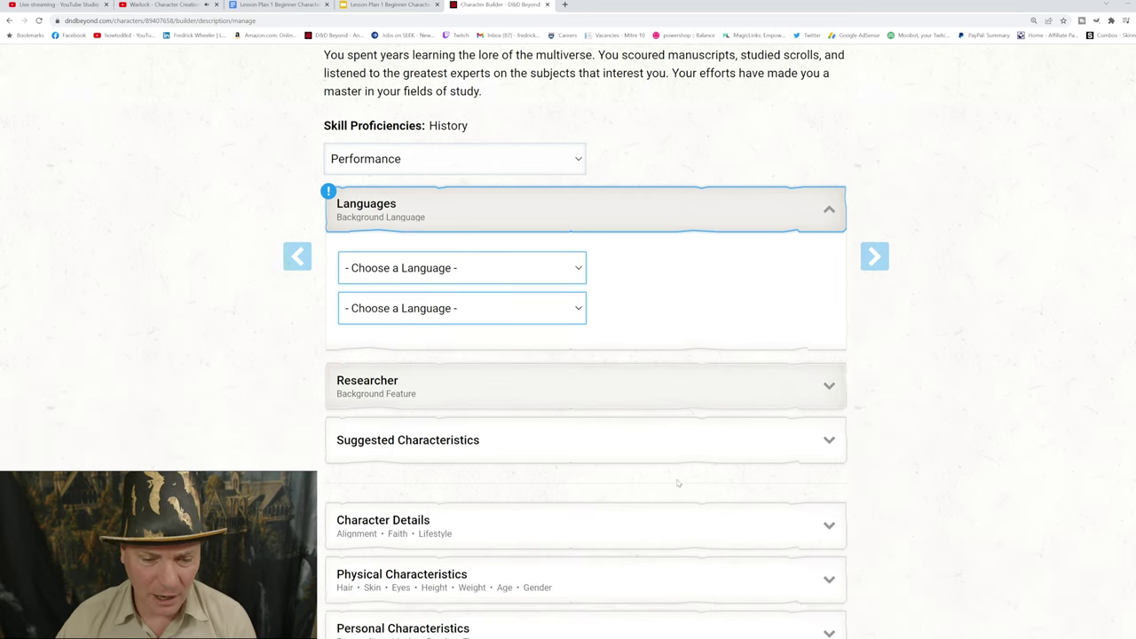
click(808, 398)
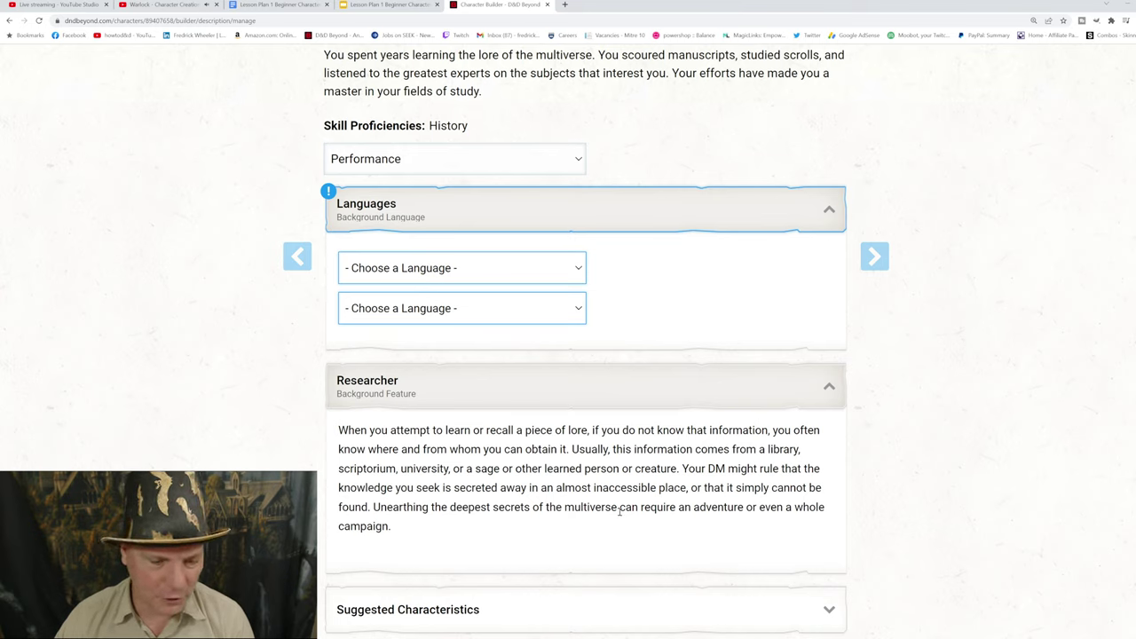
click(829, 391)
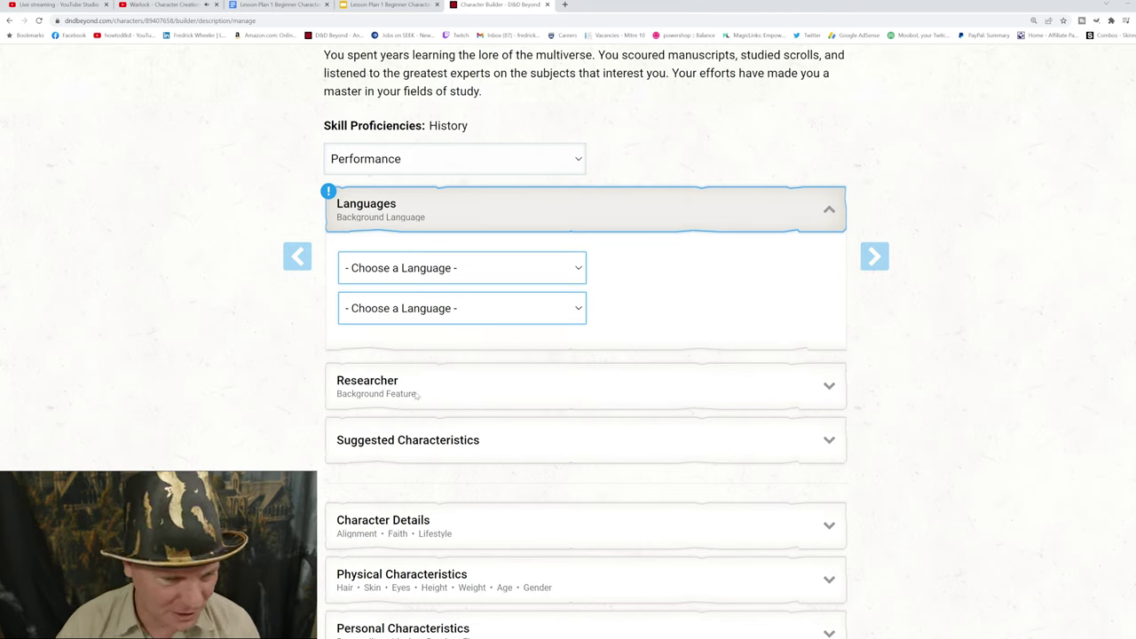
click(385, 323)
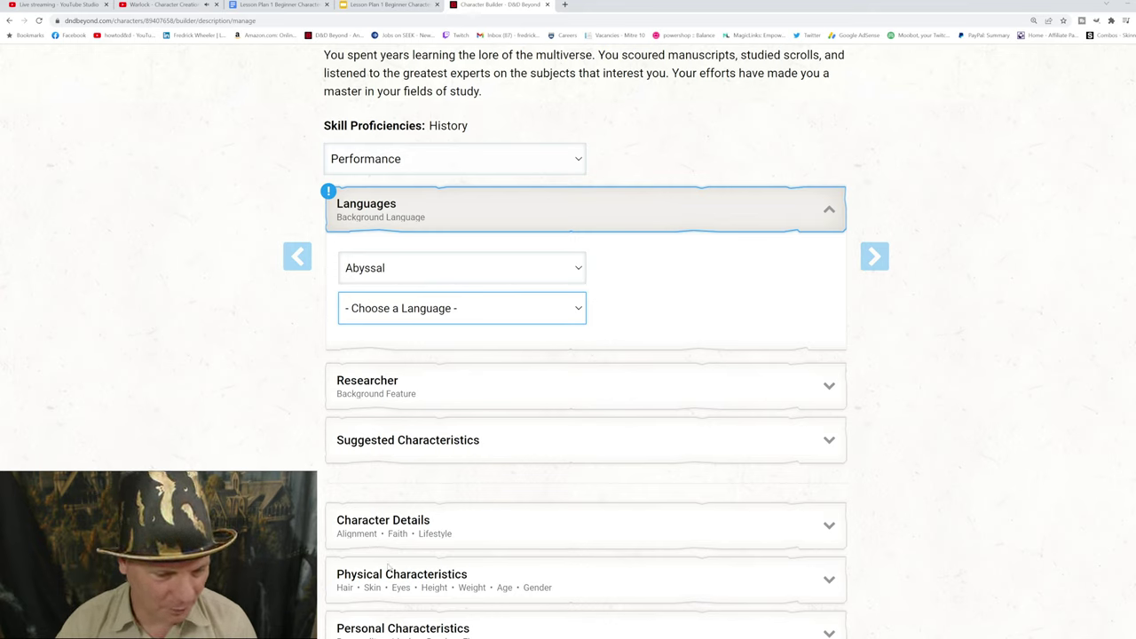
click(381, 575)
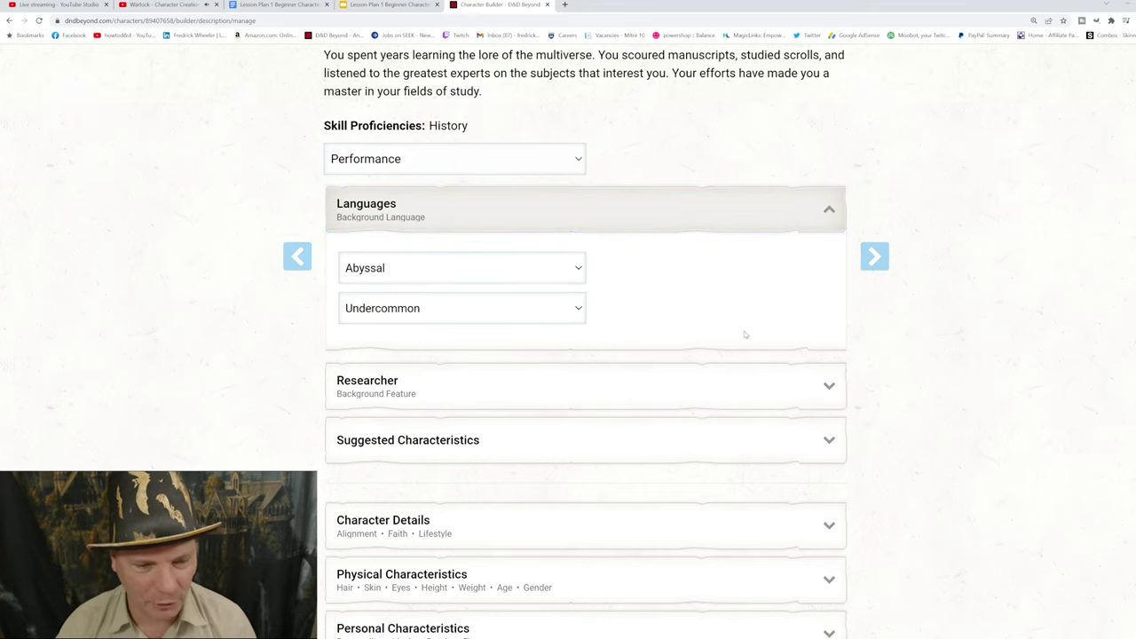
Add suggested personality traits 6 (speaking slowly to idiots) and 7 (horribly awkward in social situations) to the character
scroll(923, 430, down, 2)
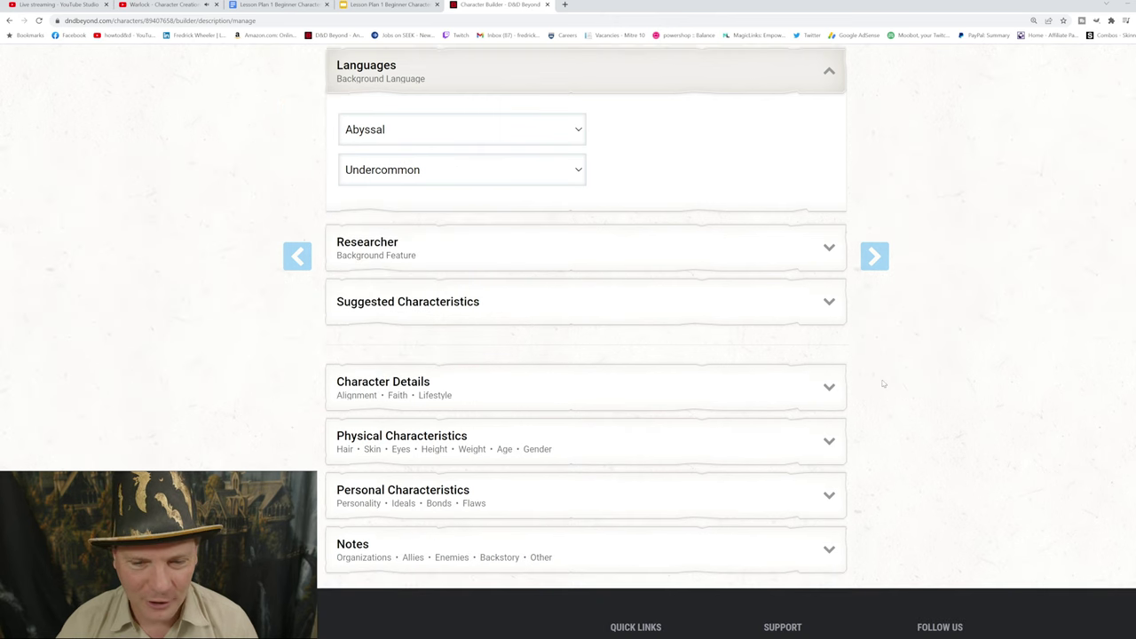
click(834, 315)
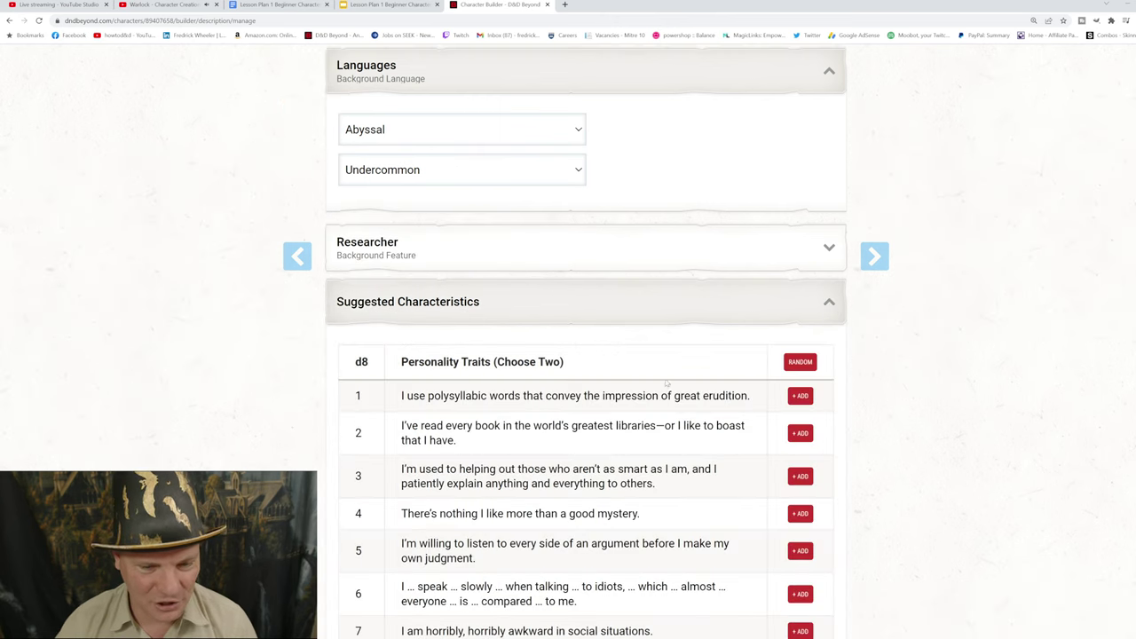
scroll(615, 429, down, 1)
scroll(615, 428, down, 1)
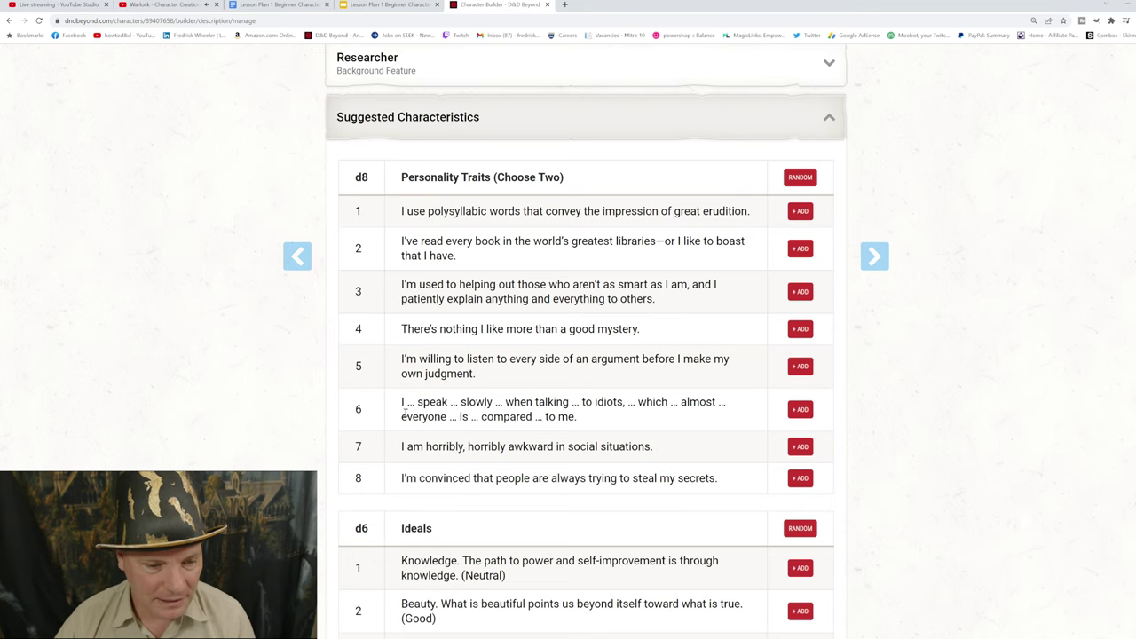
scroll(406, 410, down, 1)
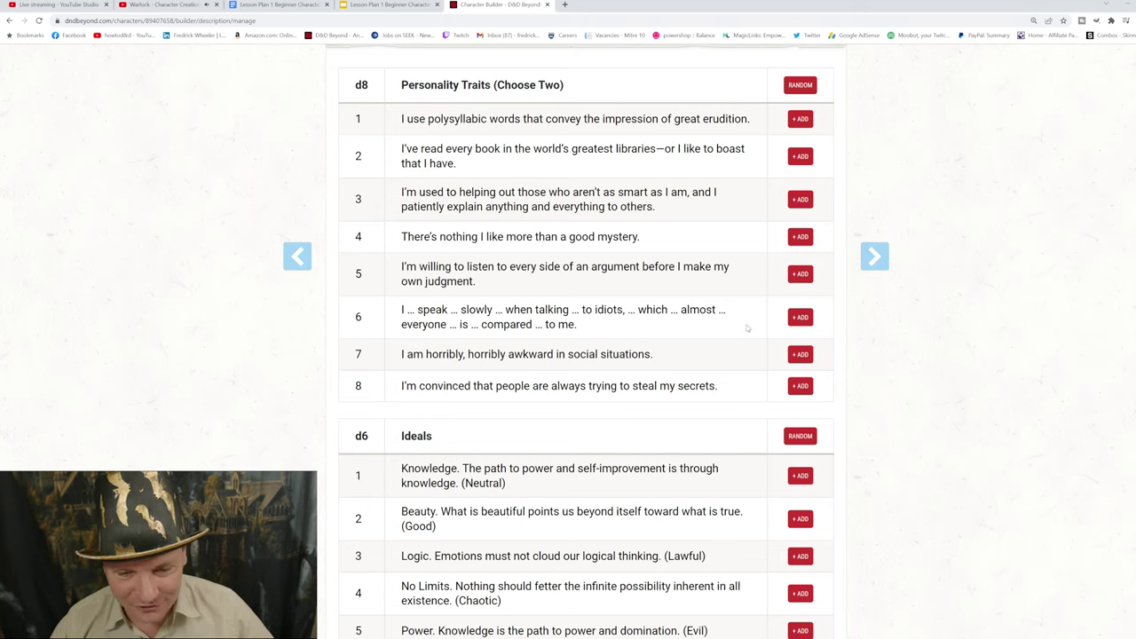
click(799, 318)
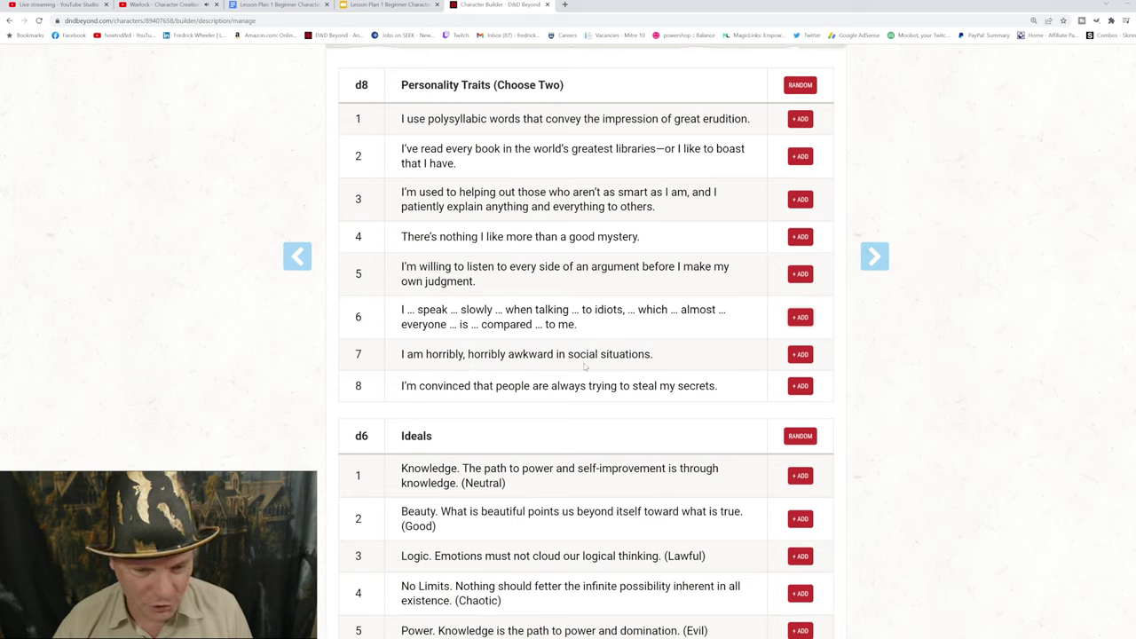
click(802, 355)
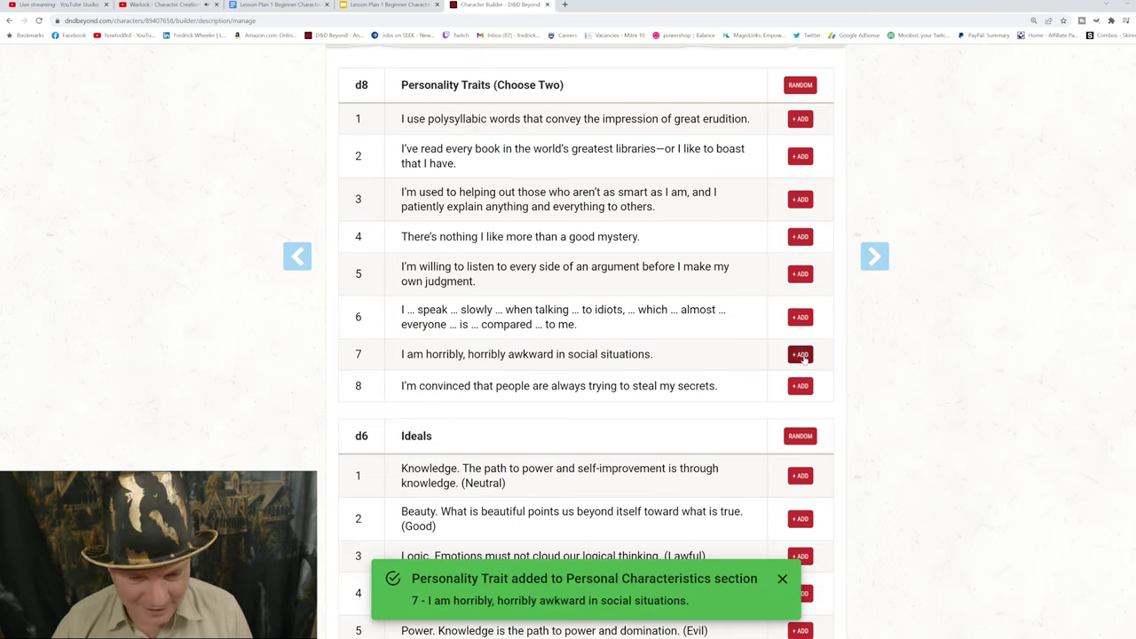
Add ideal 5 (Power, Evil) and bond 3 (working to preserve a library, university, scriptorium or monastery) to the character
scroll(859, 477, down, 3)
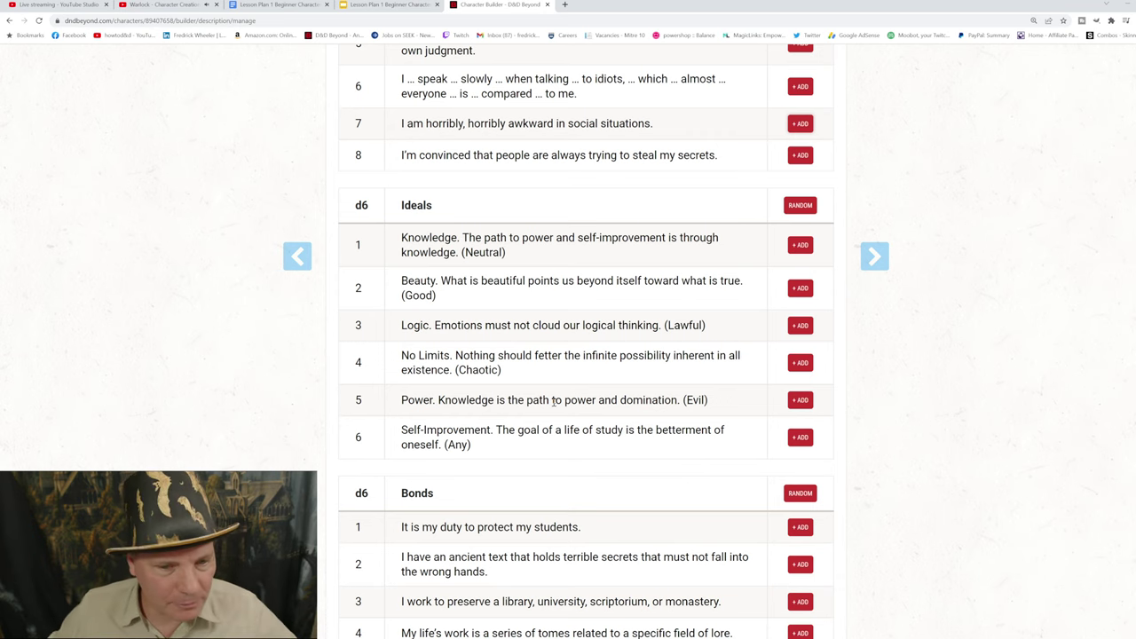
scroll(913, 411, down, 1)
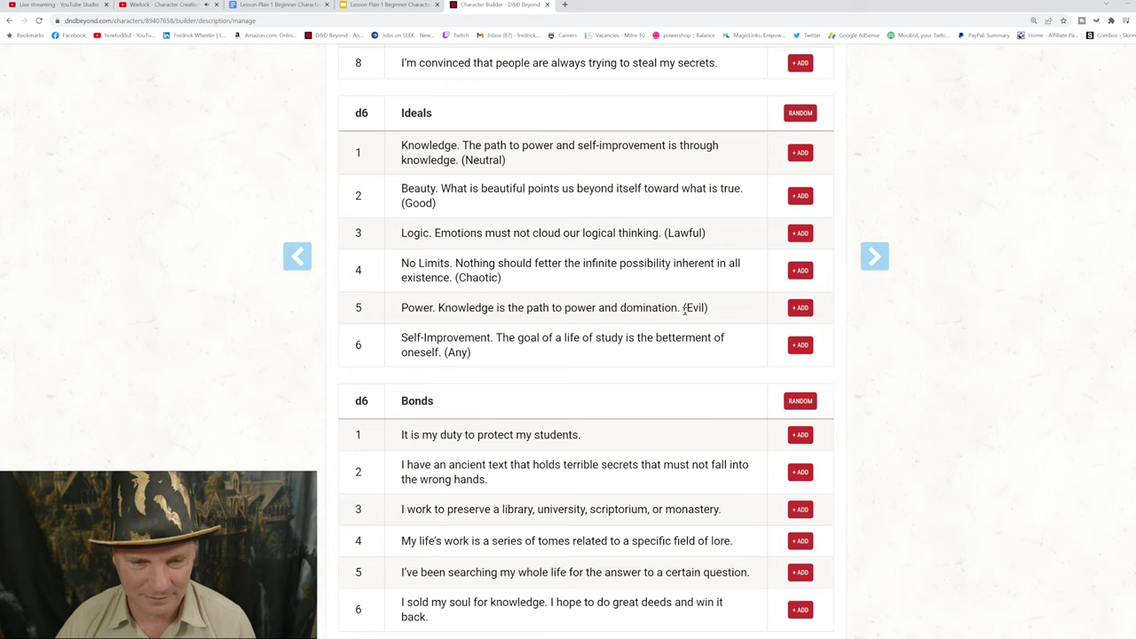
click(801, 308)
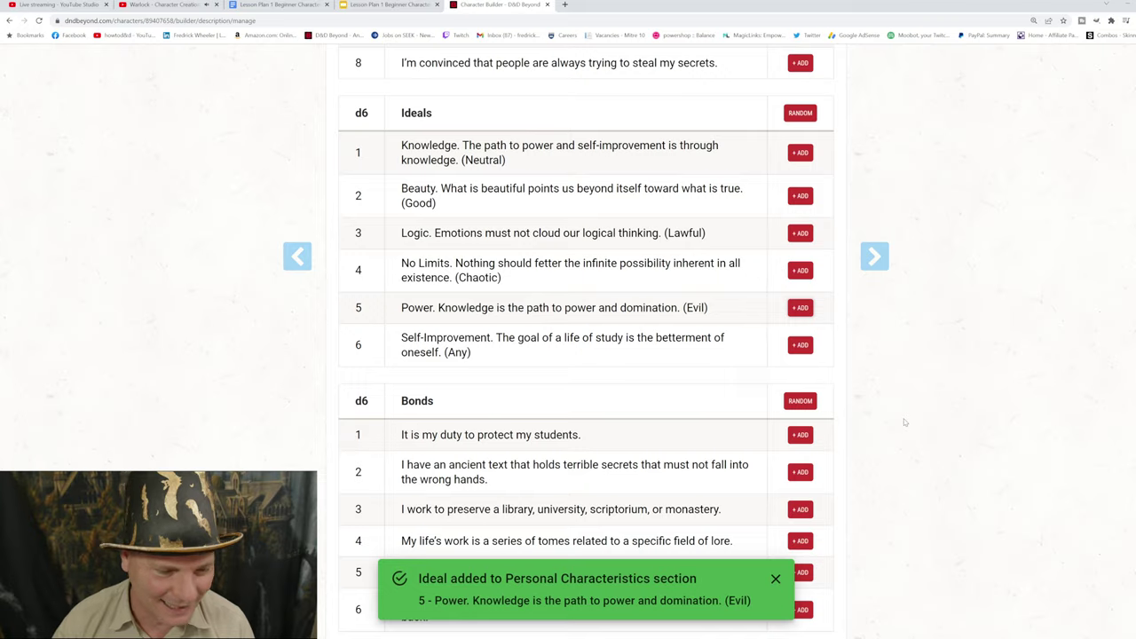
scroll(904, 422, down, 3)
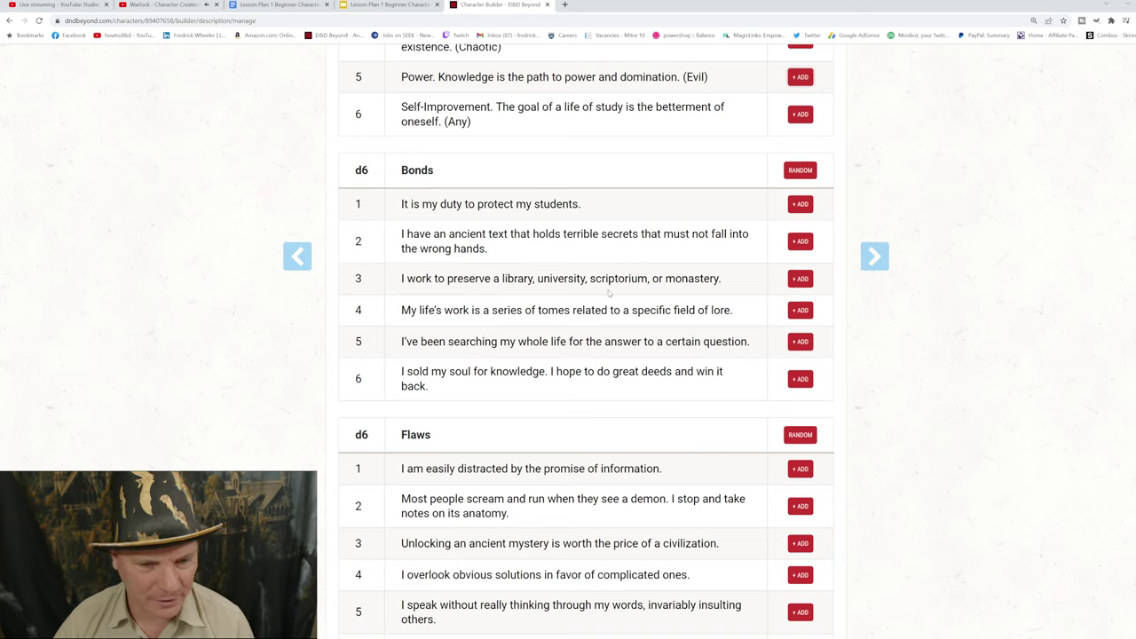
click(800, 279)
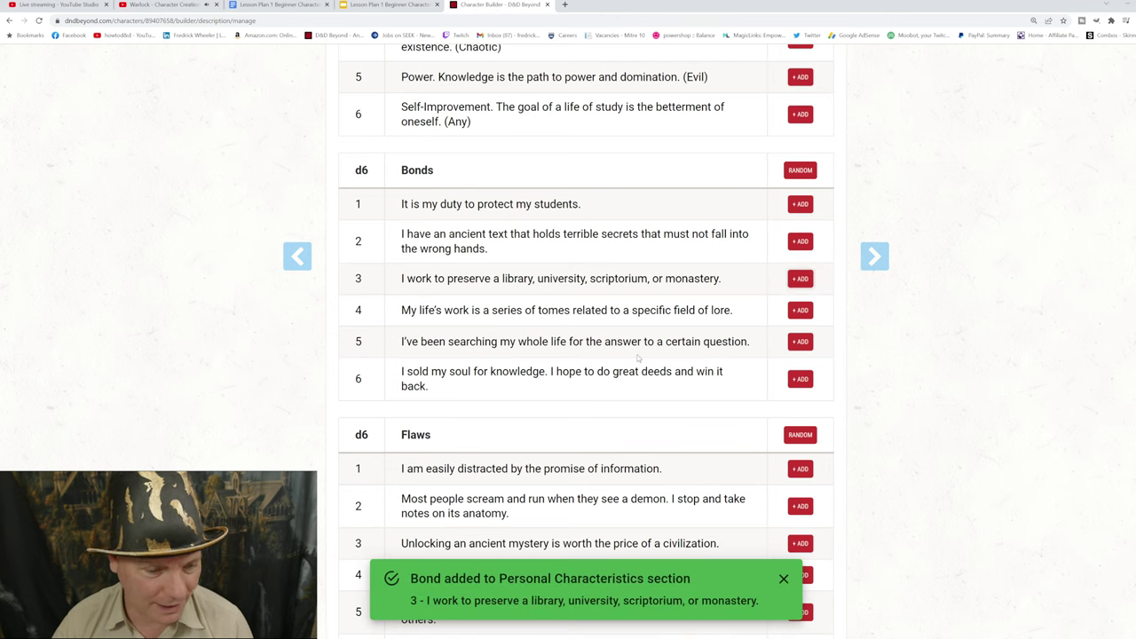
Pick a flaw for the character from the Sage background's suggested flaws
scroll(637, 358, down, 3)
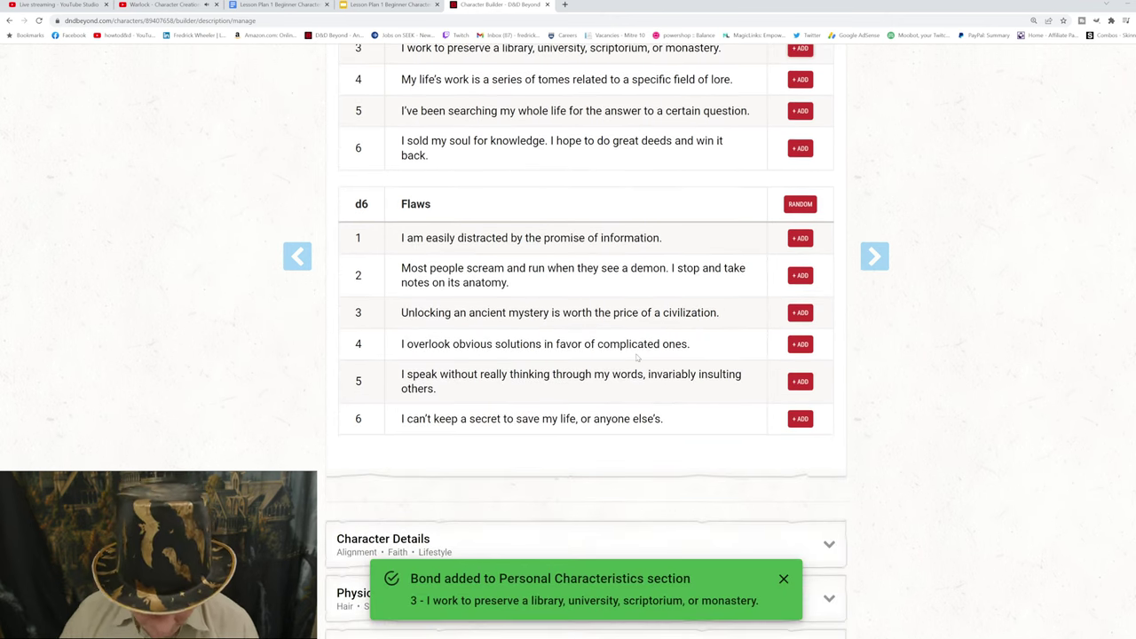